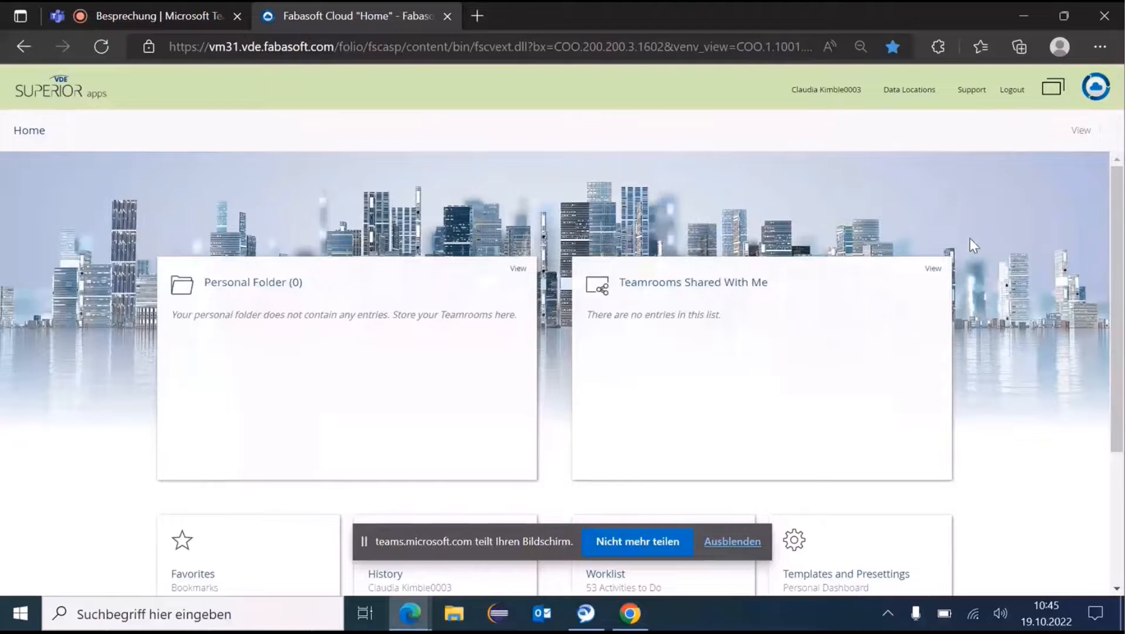
Step: Open the EUCS Test Catalogue from the Company Compliance Dashboard
{"action": "scroll", "coordinate": [969, 238], "scroll_direction": "down", "scroll_amount": 3}
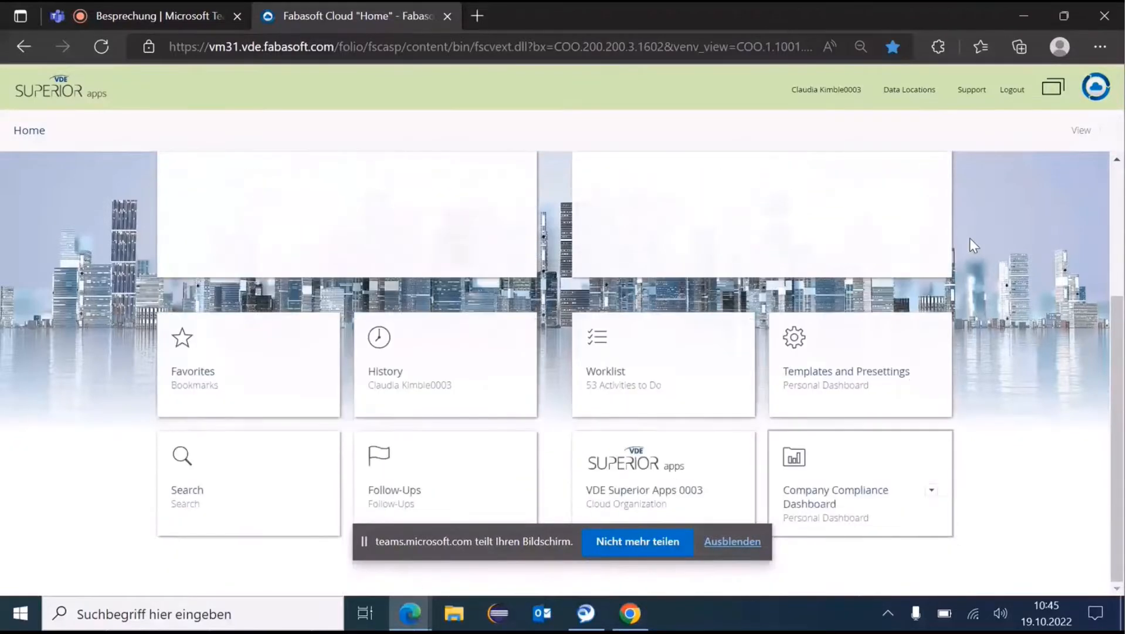
{"action": "left_click", "coordinate": [883, 491]}
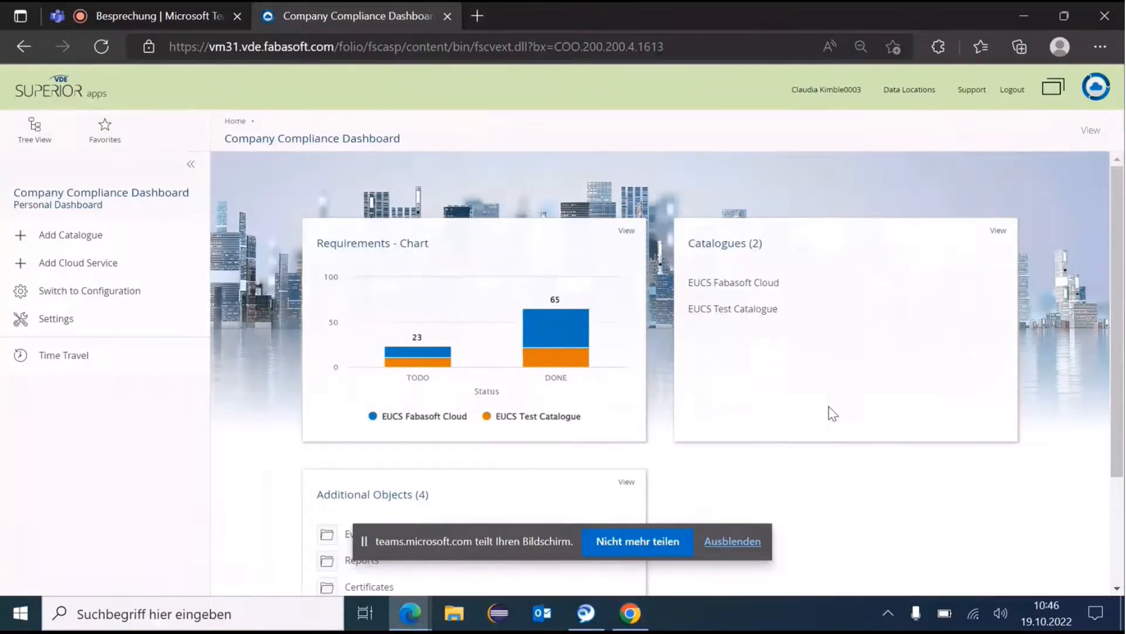
{"action": "left_click", "coordinate": [808, 320]}
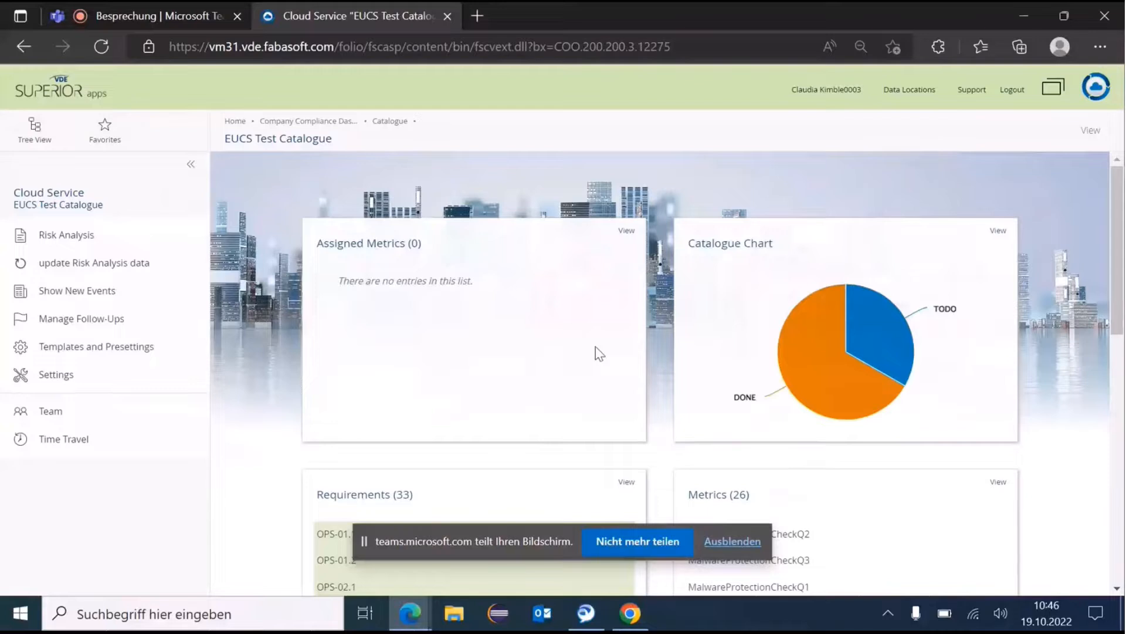
Step: Open the LogDataRetentionTimeQ1 metric from the catalogue's full metrics list
{"action": "scroll", "coordinate": [615, 268], "scroll_direction": "down", "scroll_amount": 1}
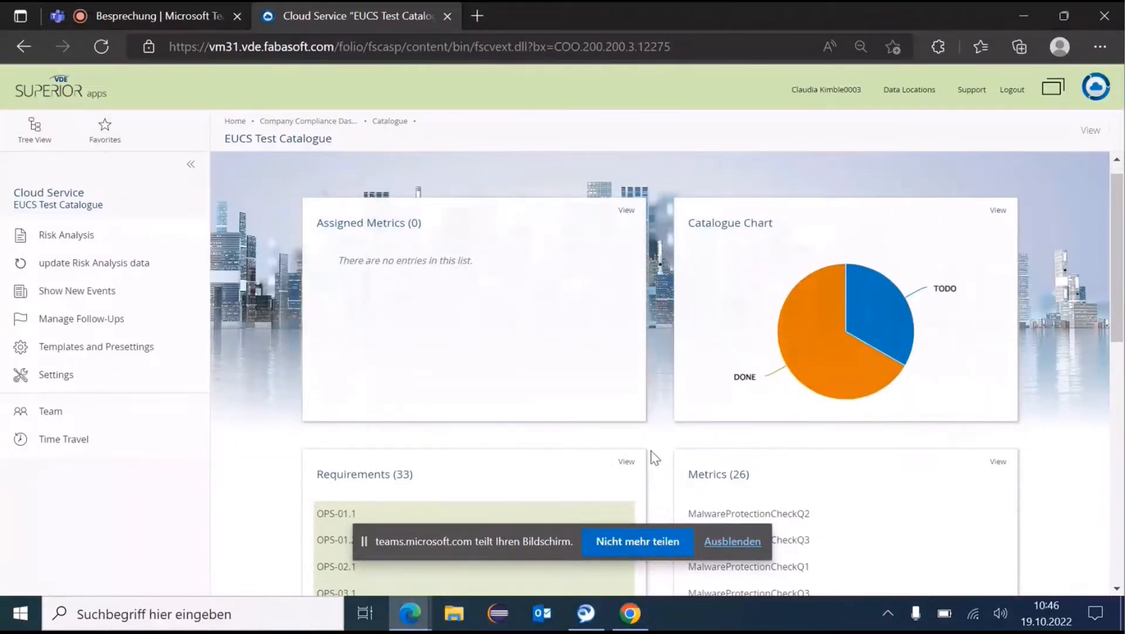
{"action": "scroll", "coordinate": [674, 458], "scroll_direction": "down", "scroll_amount": 1}
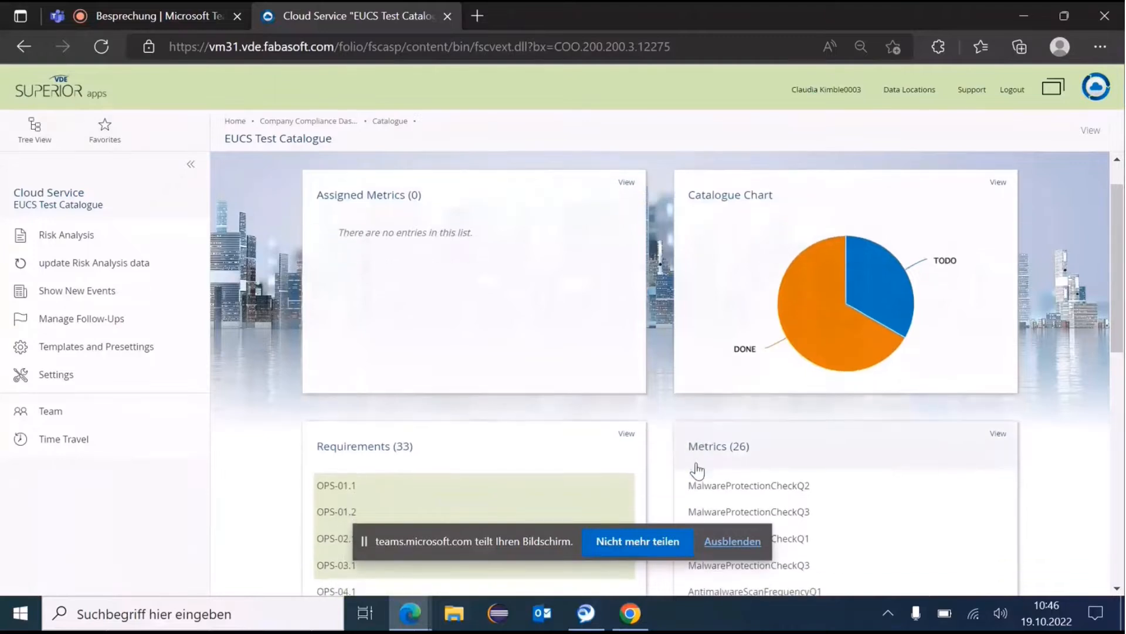
{"action": "left_click", "coordinate": [742, 448]}
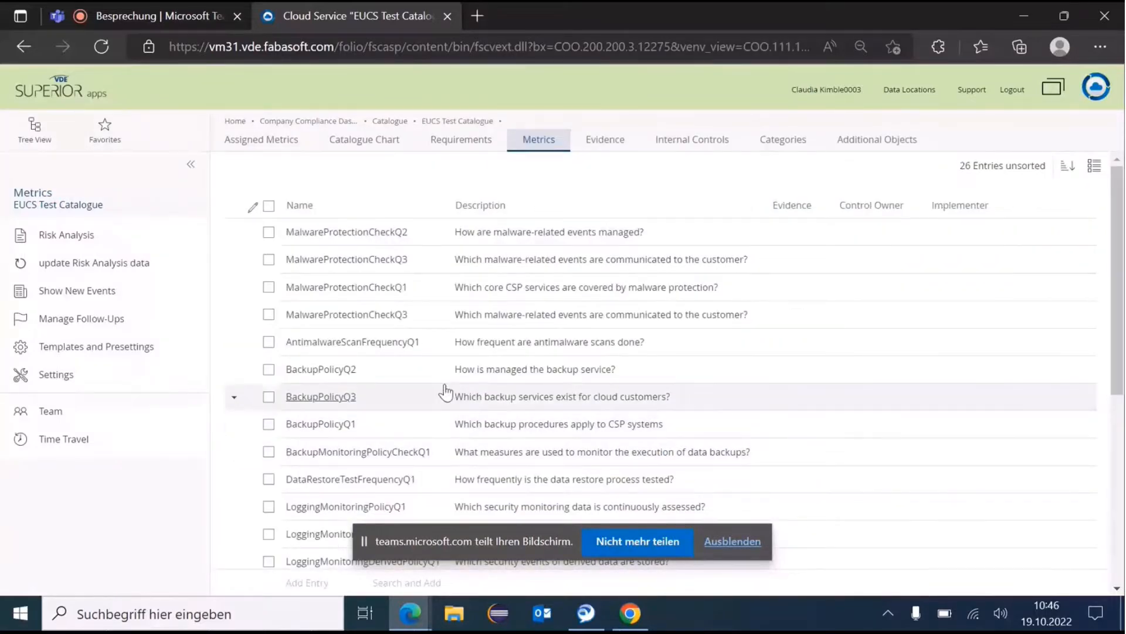
{"action": "scroll", "coordinate": [446, 392], "scroll_direction": "down", "scroll_amount": 2}
{"action": "scroll", "coordinate": [443, 392], "scroll_direction": "down", "scroll_amount": 4}
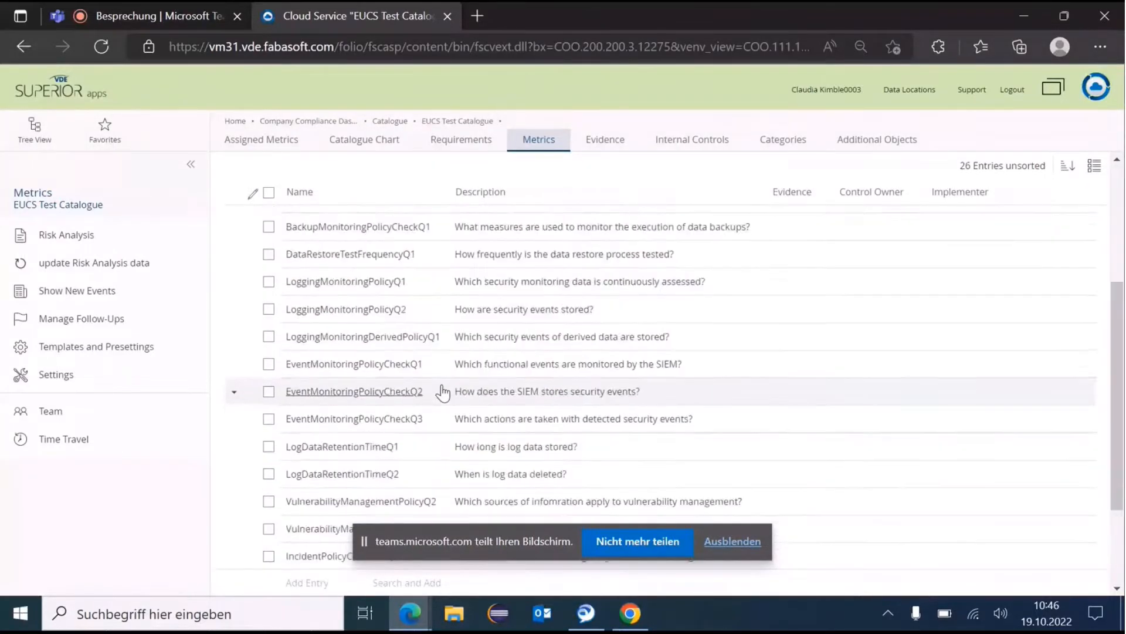
{"action": "left_click", "coordinate": [335, 310]}
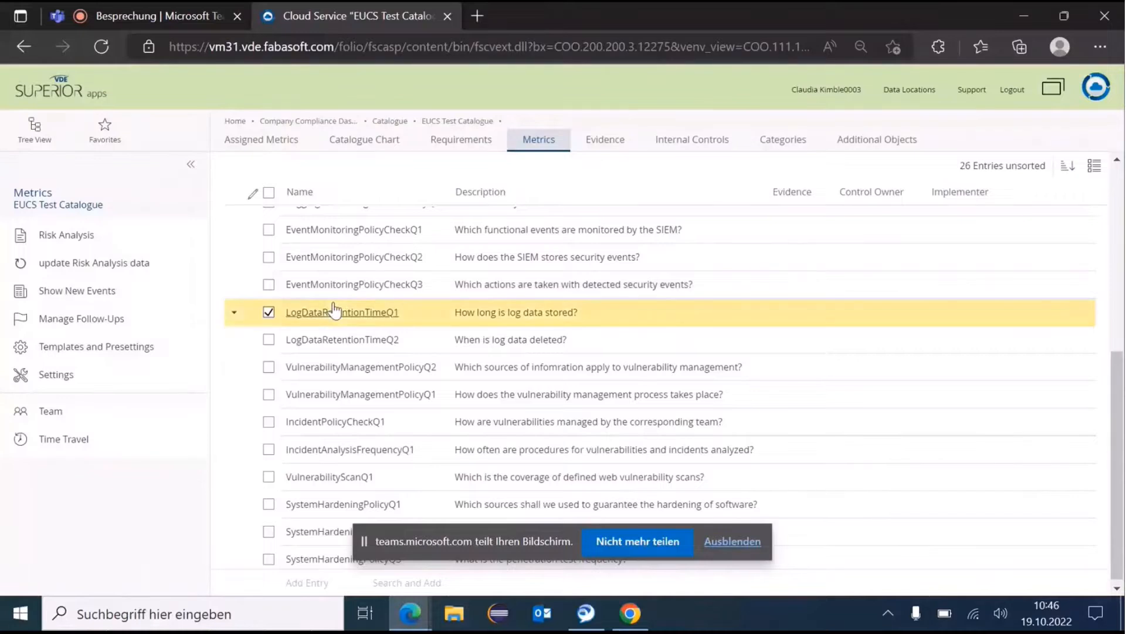
{"action": "left_click", "coordinate": [335, 310]}
Step: Assign the metric to the second listed user as internal control owner and return to the EUCS Test Catalogue overview
{"action": "left_click", "coordinate": [135, 243]}
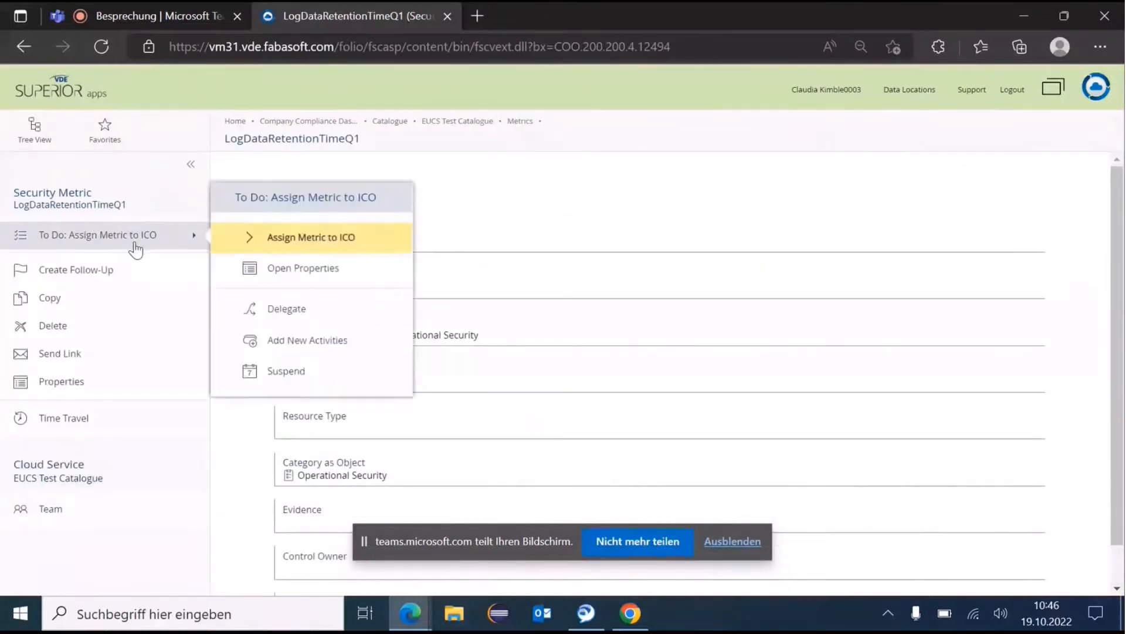
{"action": "left_click", "coordinate": [359, 236]}
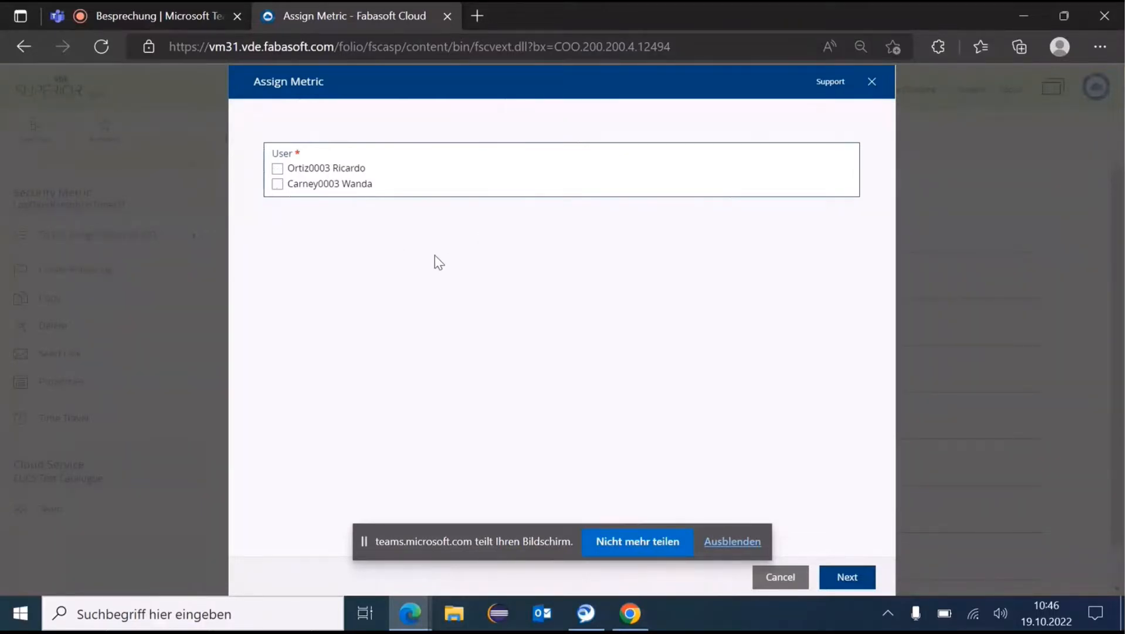
{"action": "left_click", "coordinate": [315, 185]}
{"action": "left_click", "coordinate": [868, 578]}
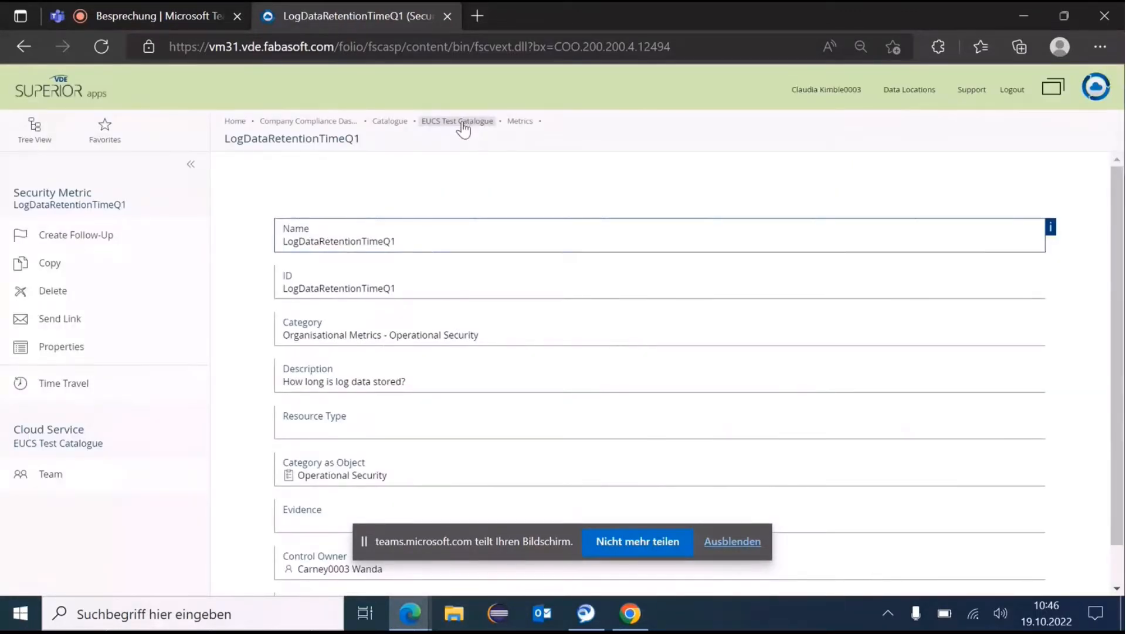
{"action": "left_click", "coordinate": [462, 121]}
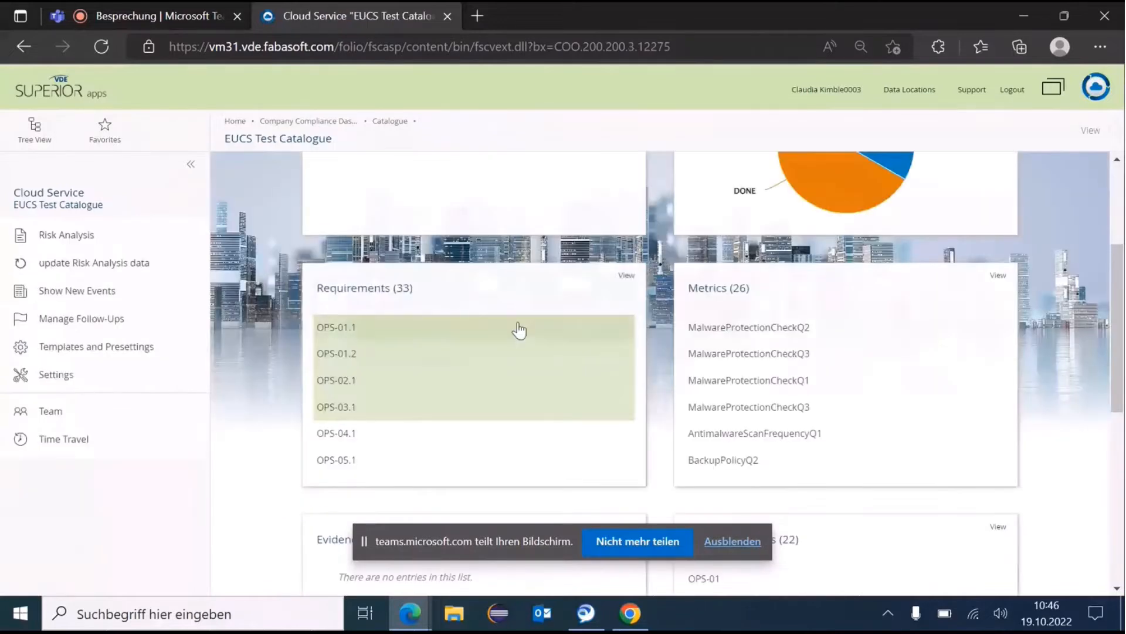
{"action": "scroll", "coordinate": [519, 326], "scroll_direction": "up", "scroll_amount": 2}
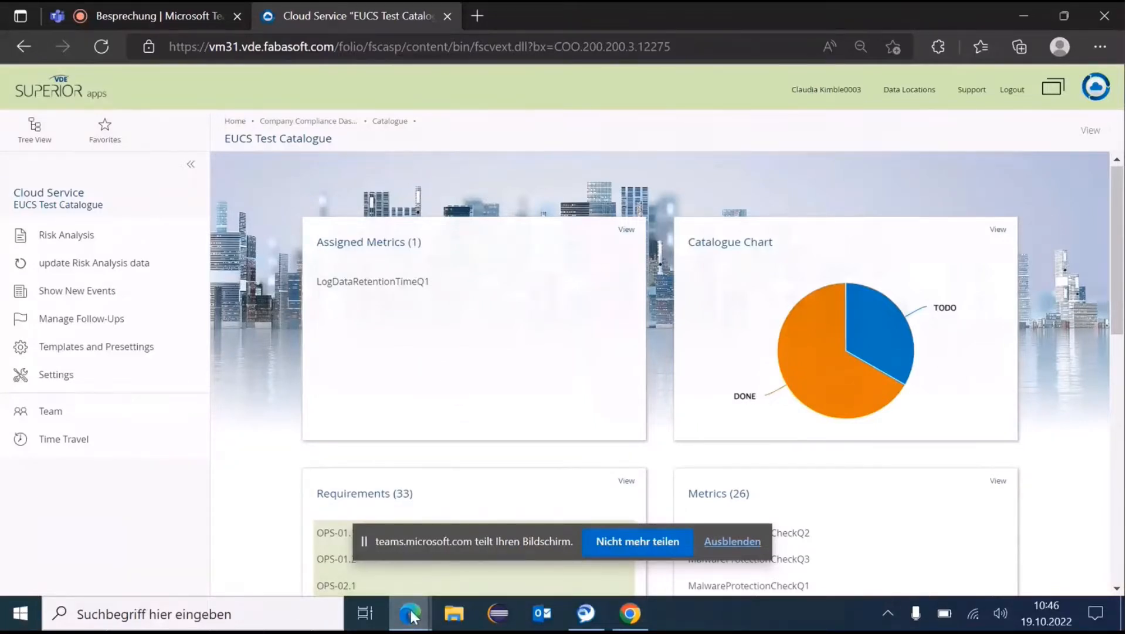
Step: Switch to the control owner's InPrivate Edge window and open the Company Compliance Dashboard there
{"action": "mouse_move", "coordinate": [414, 615]}
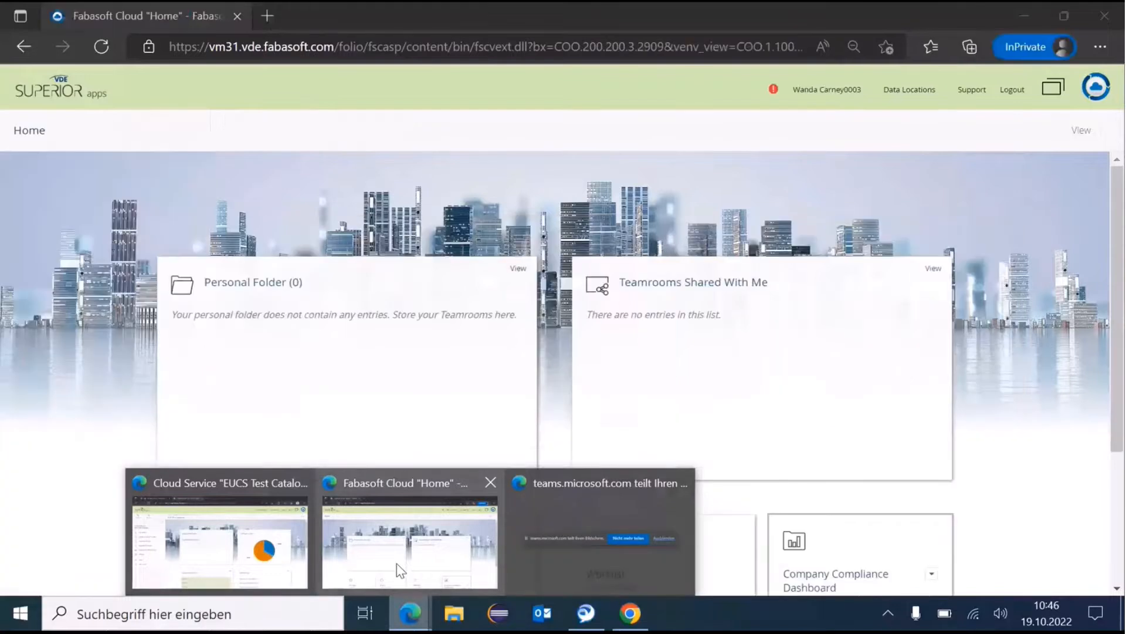
{"action": "left_click", "coordinate": [399, 572]}
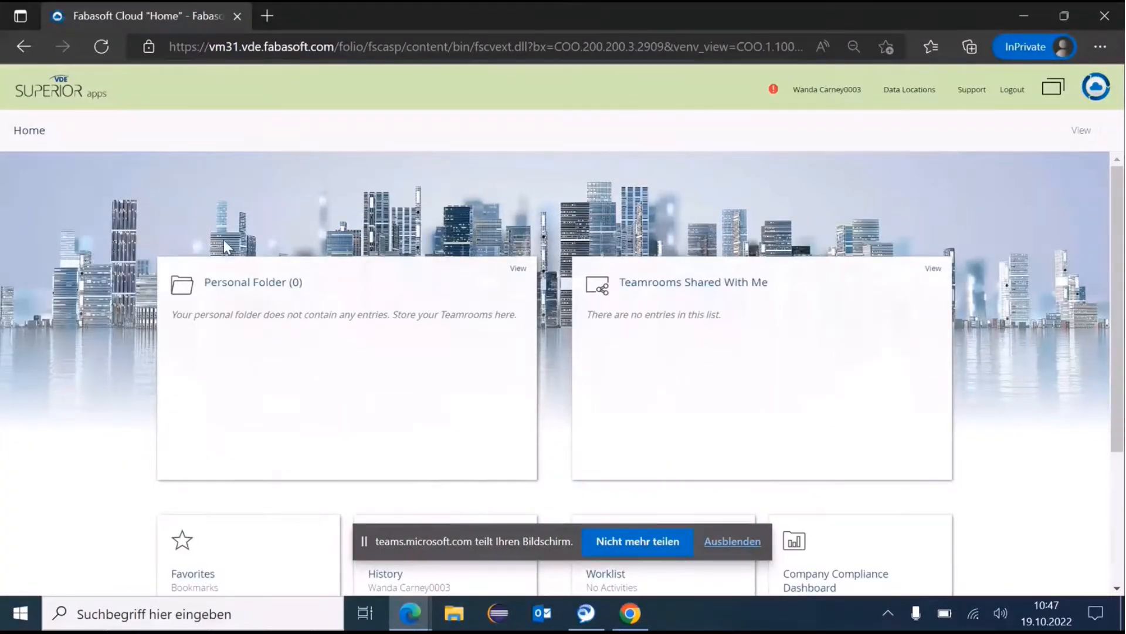
{"action": "scroll", "coordinate": [522, 194], "scroll_direction": "down", "scroll_amount": 4}
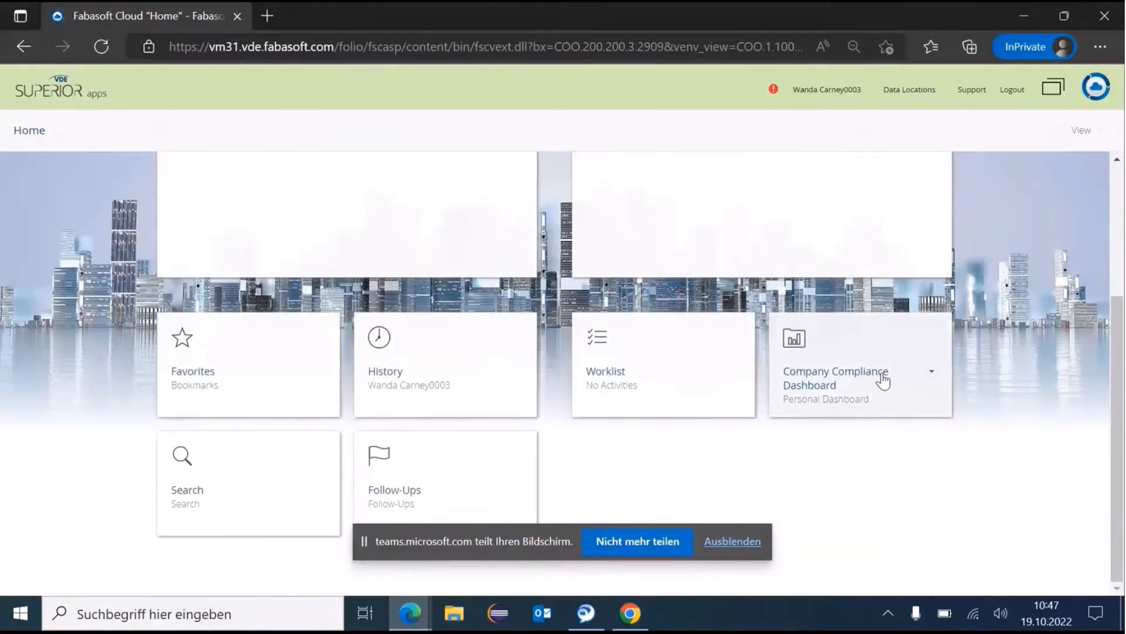
{"action": "left_click", "coordinate": [883, 380]}
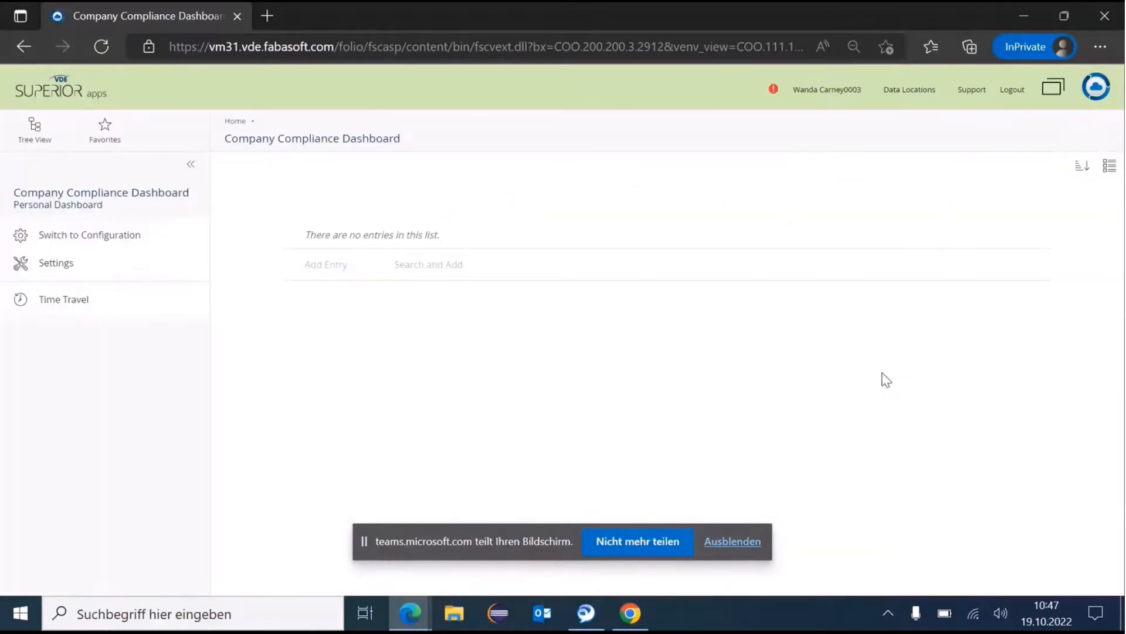
Step: Refresh the empty dashboard and open the LogDataRetentionTimeQ1 metric in the EUCS Test Catalogue
{"action": "right_click", "coordinate": [297, 360]}
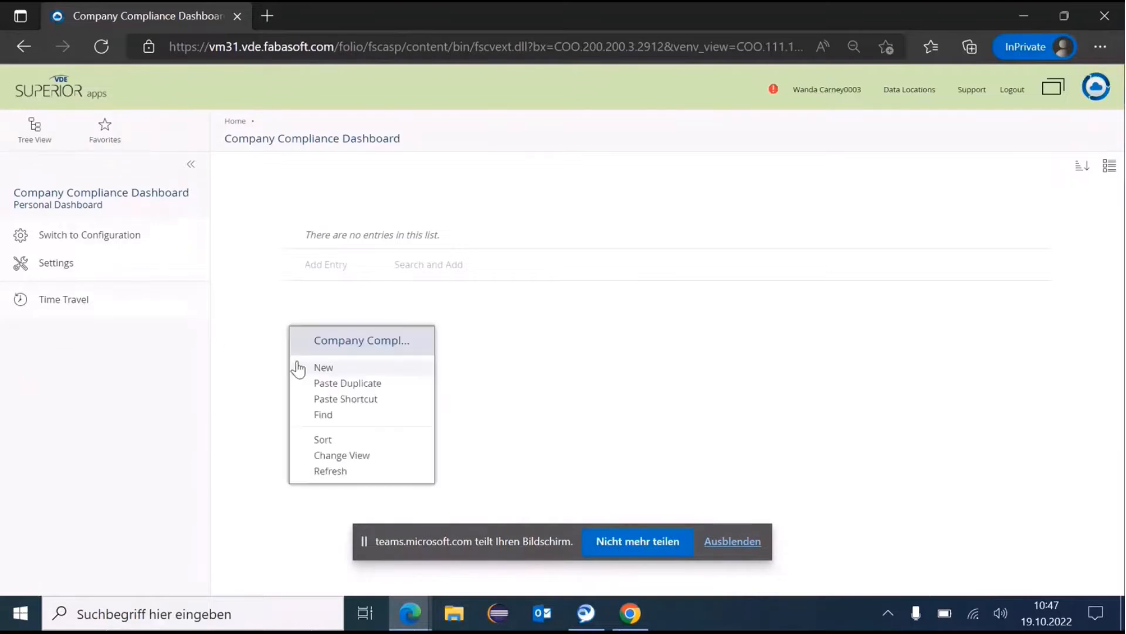
{"action": "left_click", "coordinate": [385, 471]}
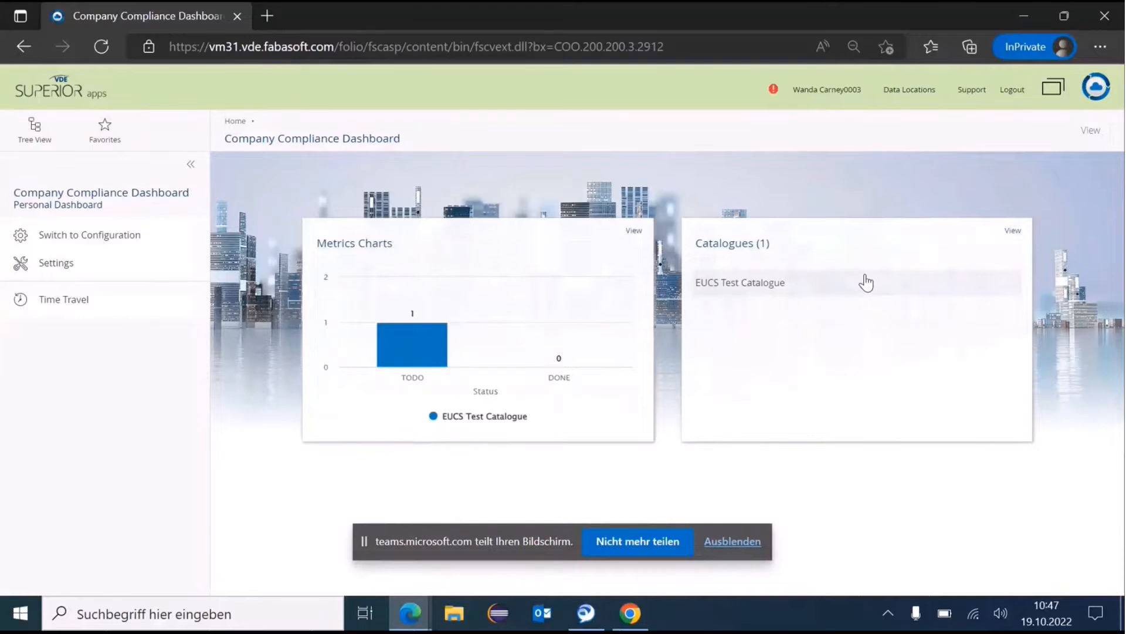
{"action": "left_click", "coordinate": [866, 283]}
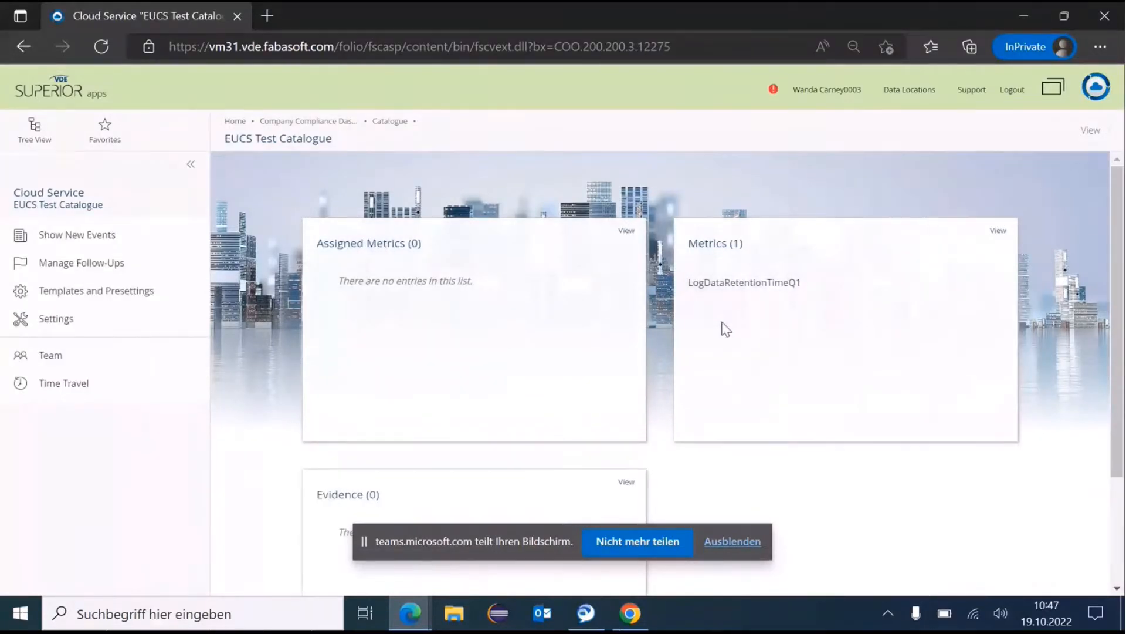
{"action": "left_click", "coordinate": [711, 281]}
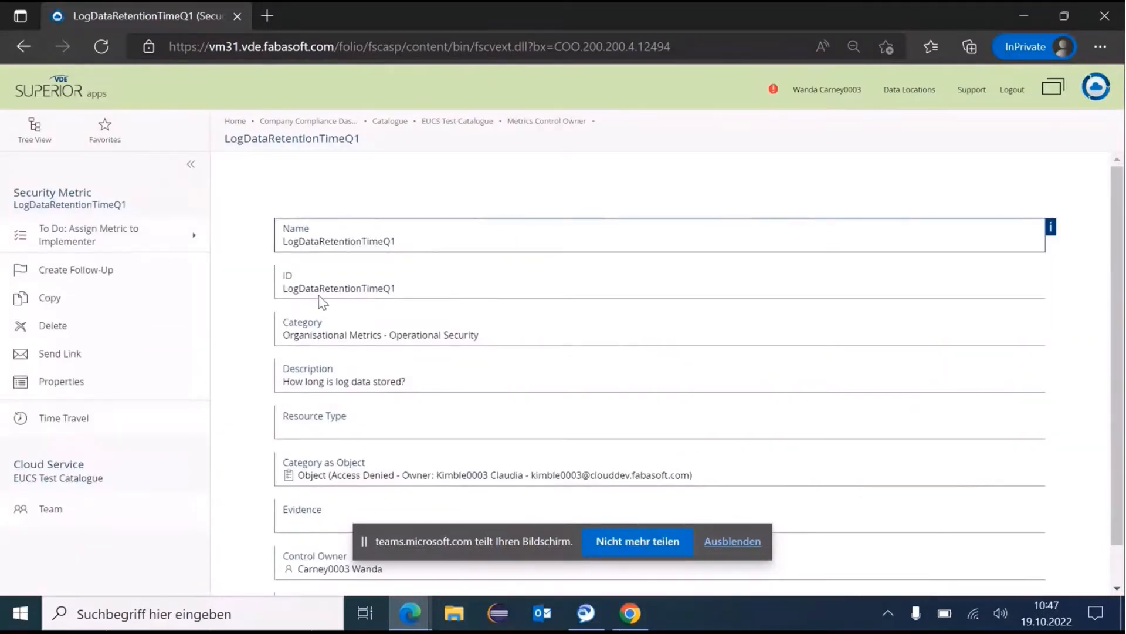
{"action": "left_click", "coordinate": [189, 238]}
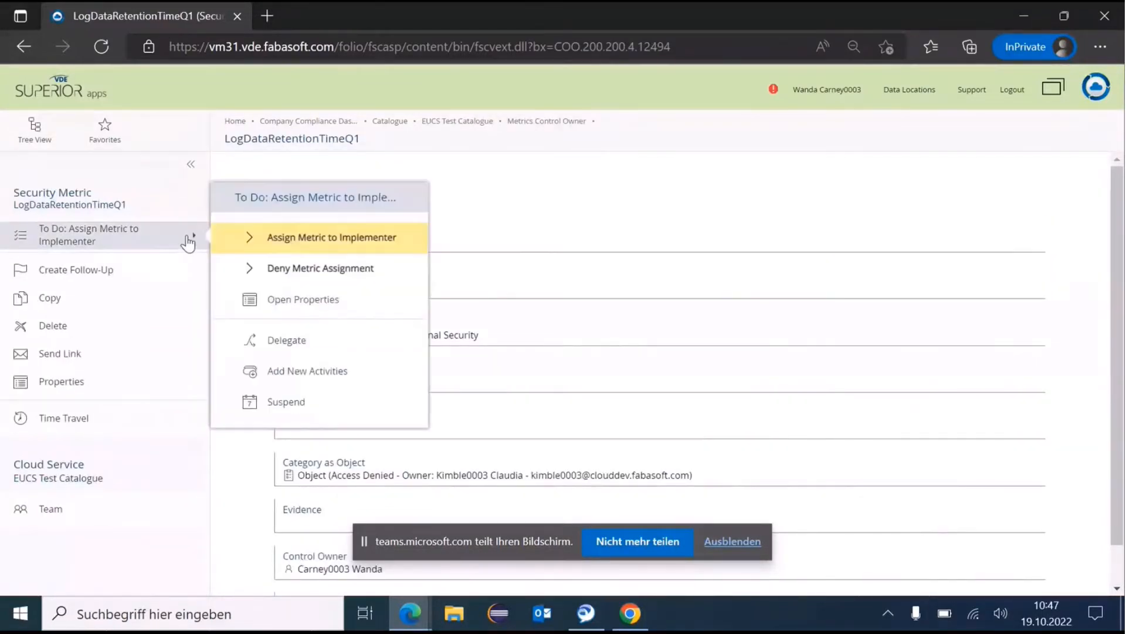
{"action": "left_click", "coordinate": [375, 273]}
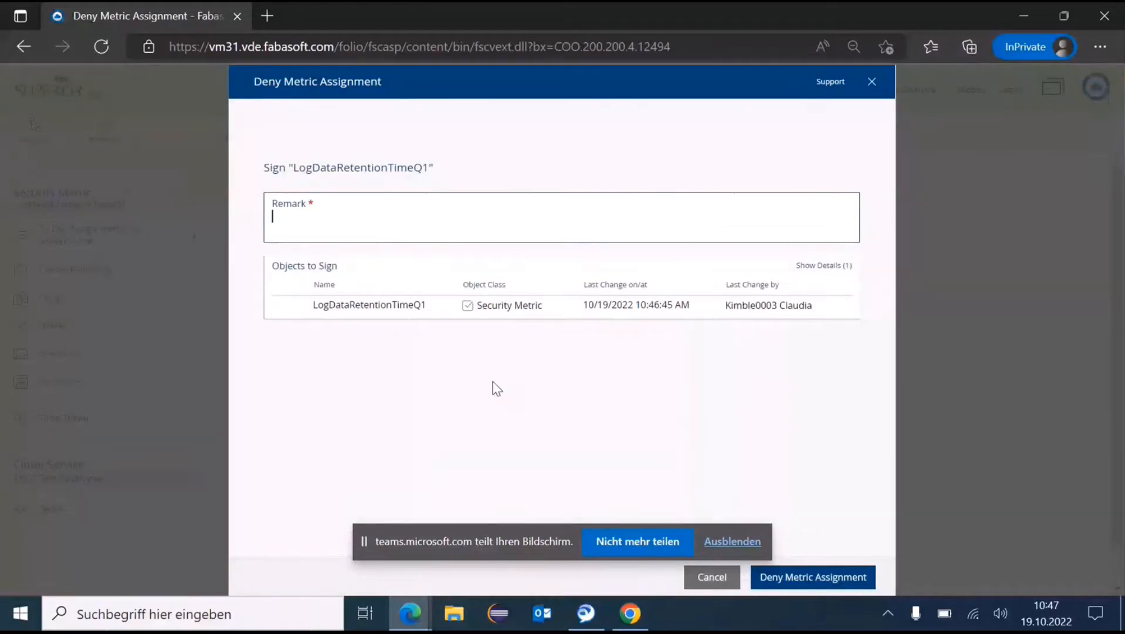
{"action": "left_click", "coordinate": [708, 586]}
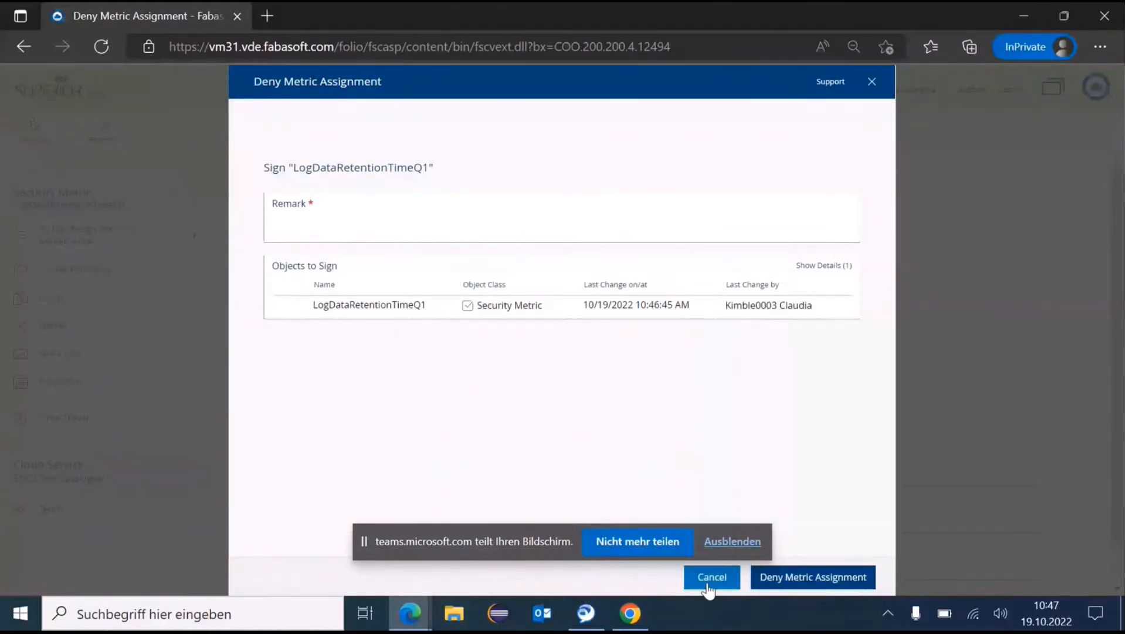
{"action": "left_click_drag", "start_coordinate": [366, 467], "coordinate": [251, 331]}
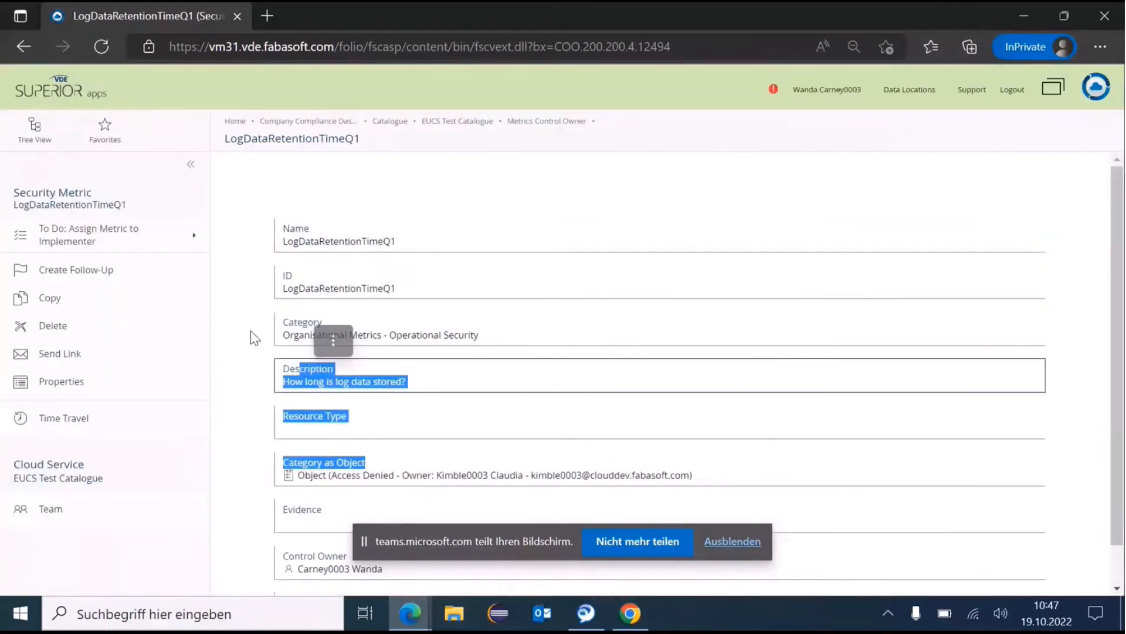
Step: Assign the LogDataRetentionTimeQ1 metric to the preselected implementer with the remark "pls implement this metric"
{"action": "left_click", "coordinate": [186, 234]}
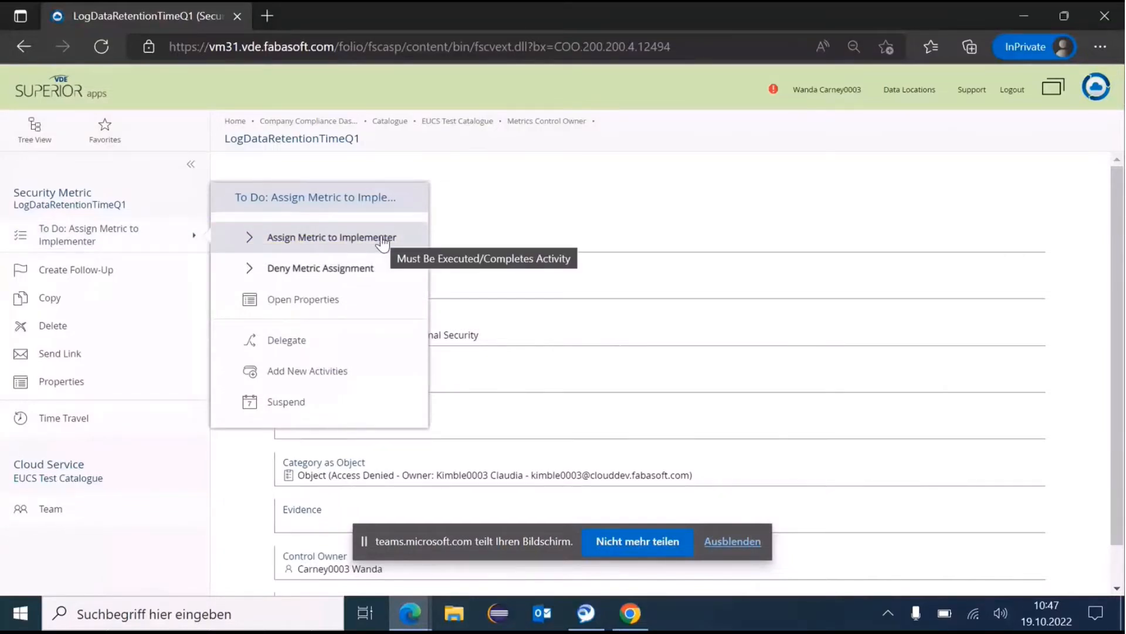
{"action": "left_click", "coordinate": [382, 238]}
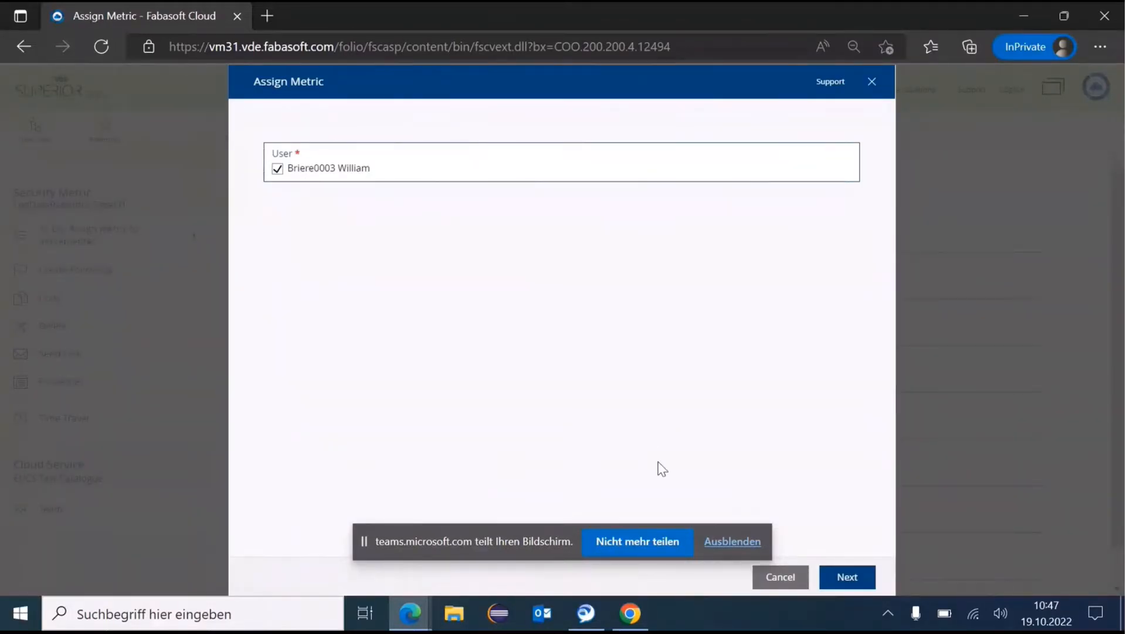
{"action": "left_click", "coordinate": [867, 576]}
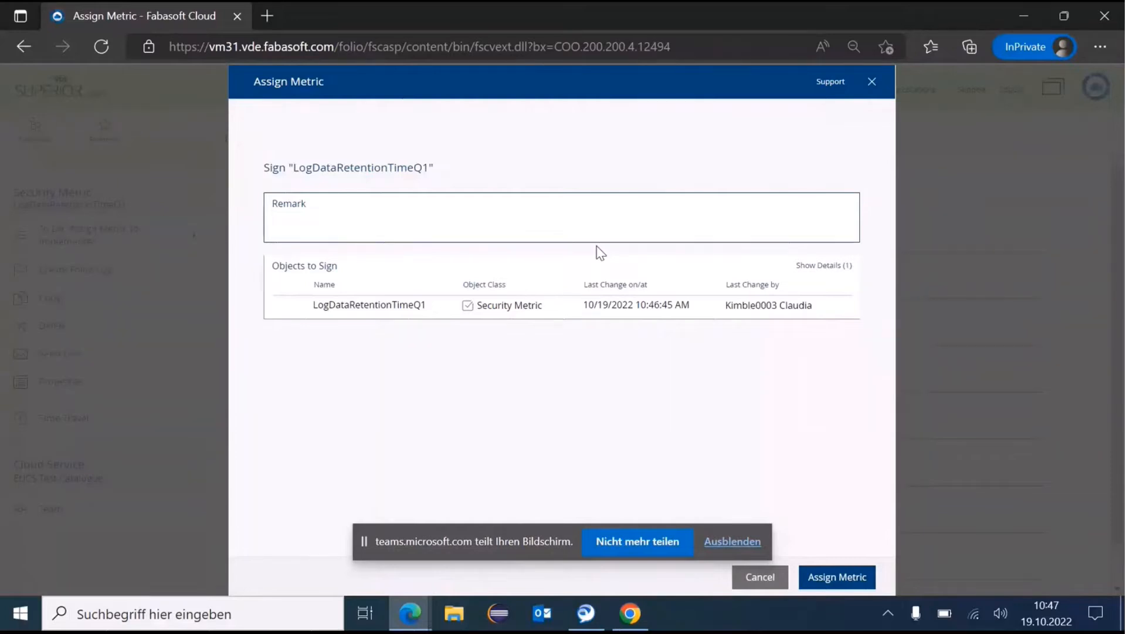
{"action": "type", "text": "pls implement this metric"}
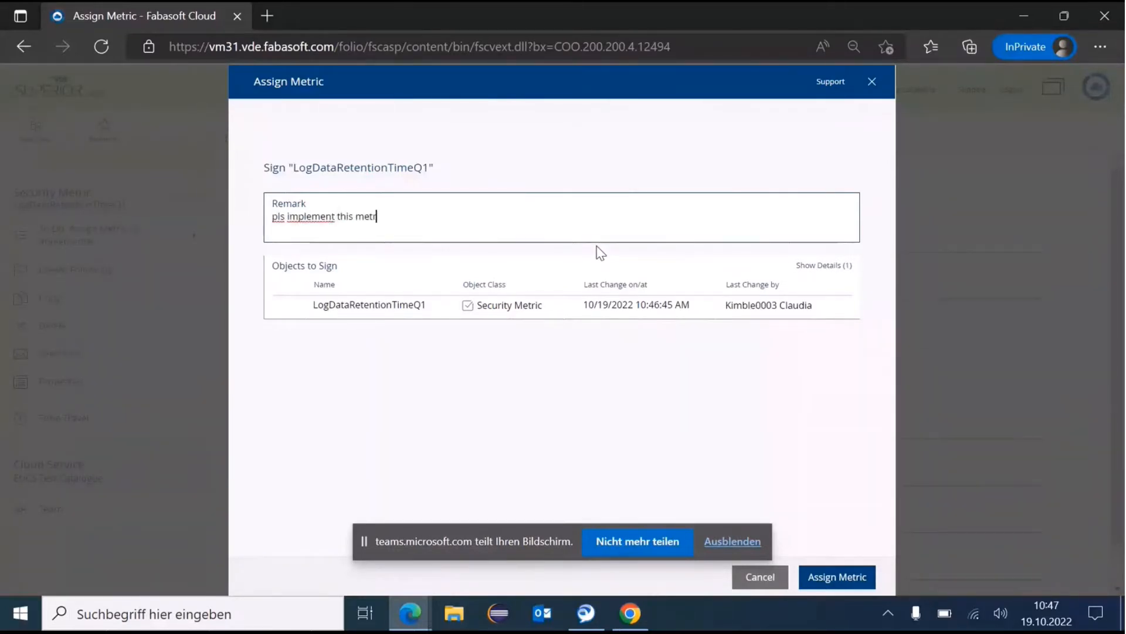
{"action": "left_click", "coordinate": [872, 578]}
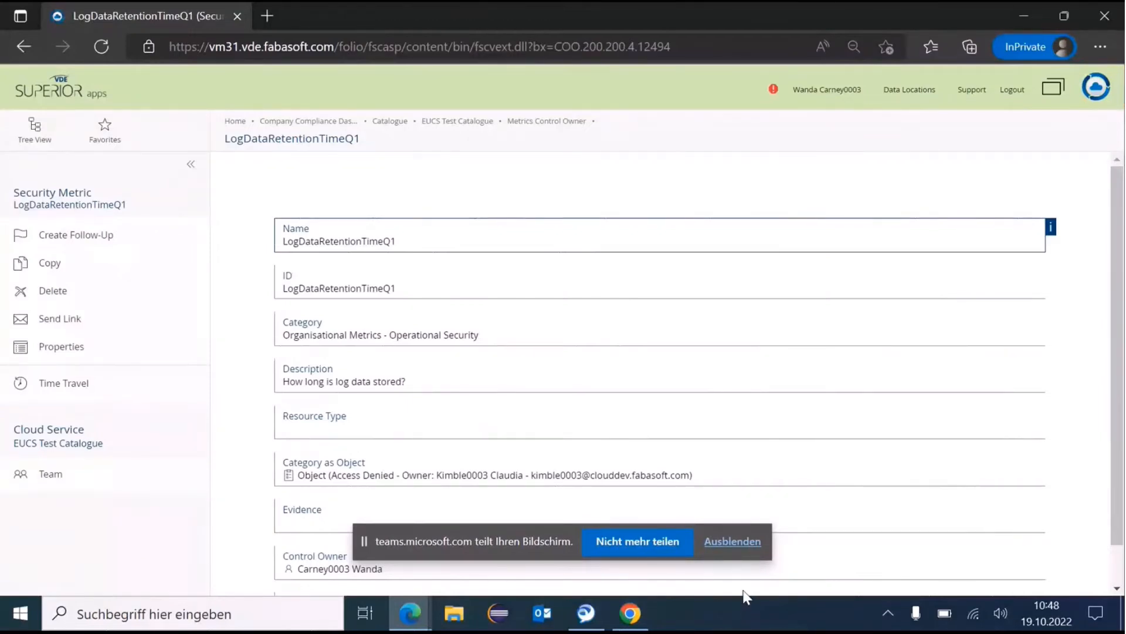
Step: Switch to the implementer's Chrome window and open the Company Compliance Dashboard from the home page
{"action": "mouse_move", "coordinate": [651, 607]}
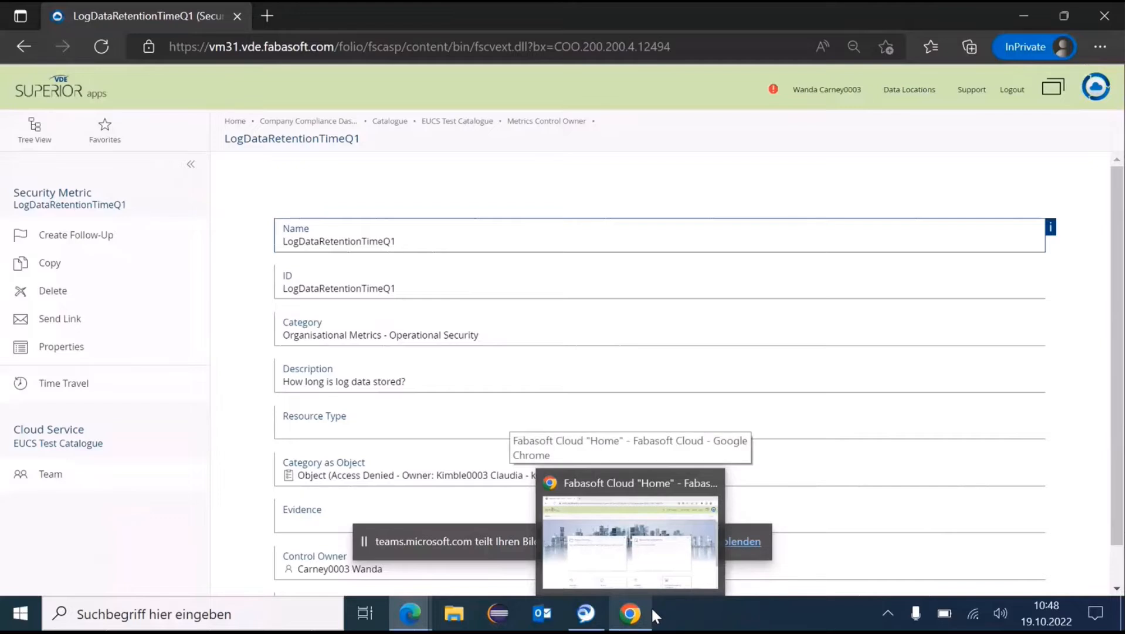
{"action": "left_click", "coordinate": [651, 610]}
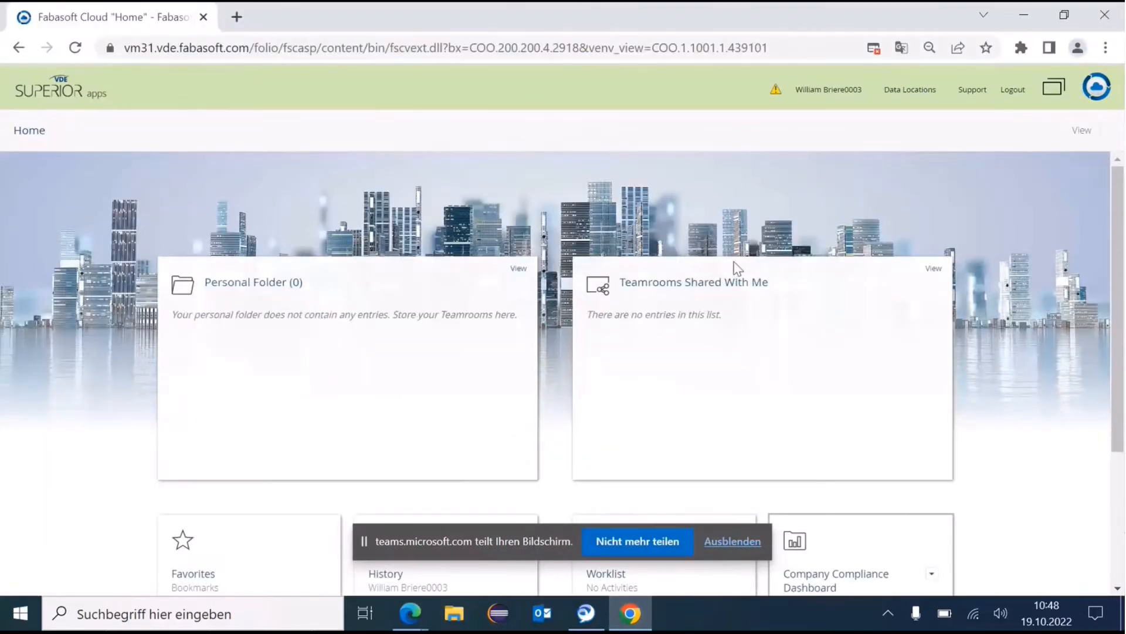
{"action": "scroll", "coordinate": [724, 264], "scroll_direction": "down", "scroll_amount": 3}
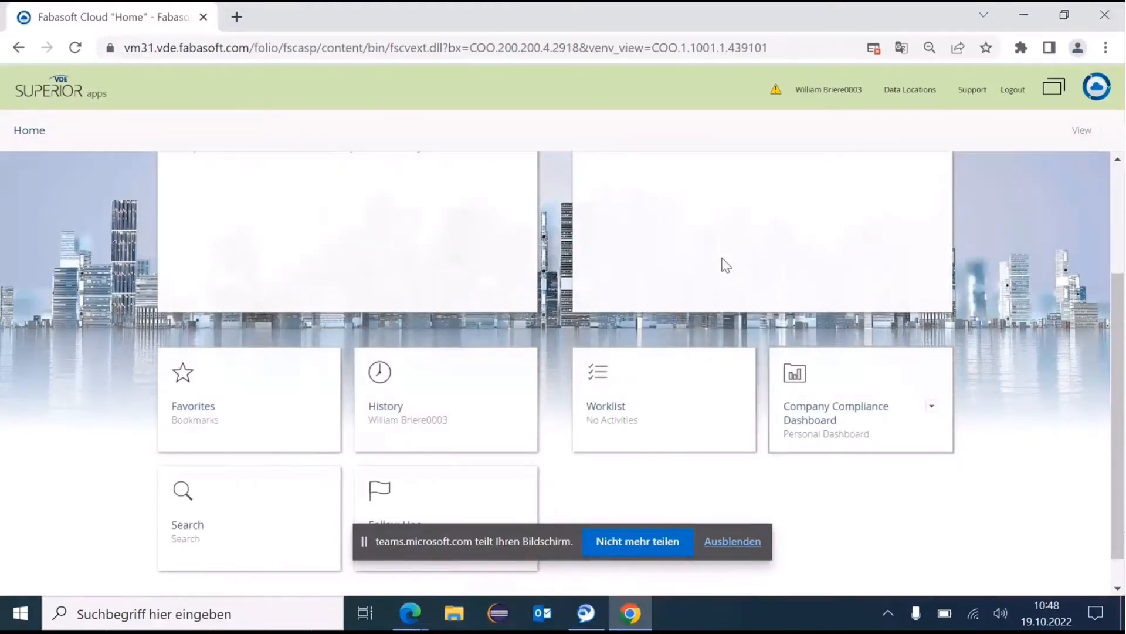
{"action": "scroll", "coordinate": [724, 265], "scroll_direction": "down", "scroll_amount": 1}
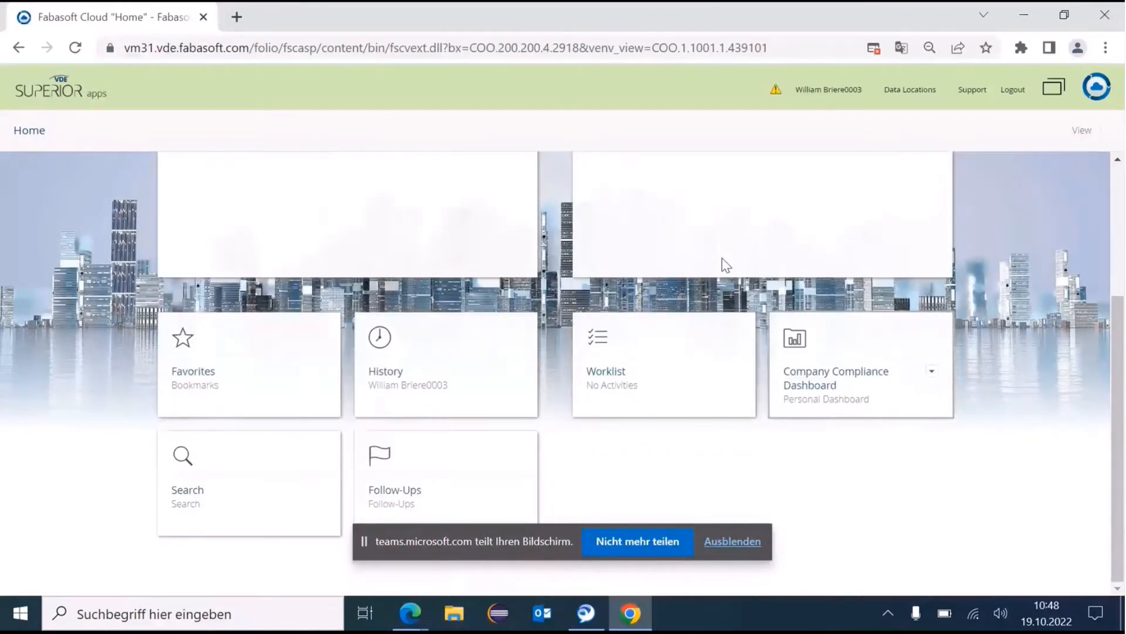
{"action": "left_click", "coordinate": [800, 402]}
Step: Refresh the implementer's empty dashboard and open the EUCS Test Catalogue to view the assigned metrics
{"action": "right_click", "coordinate": [512, 375]}
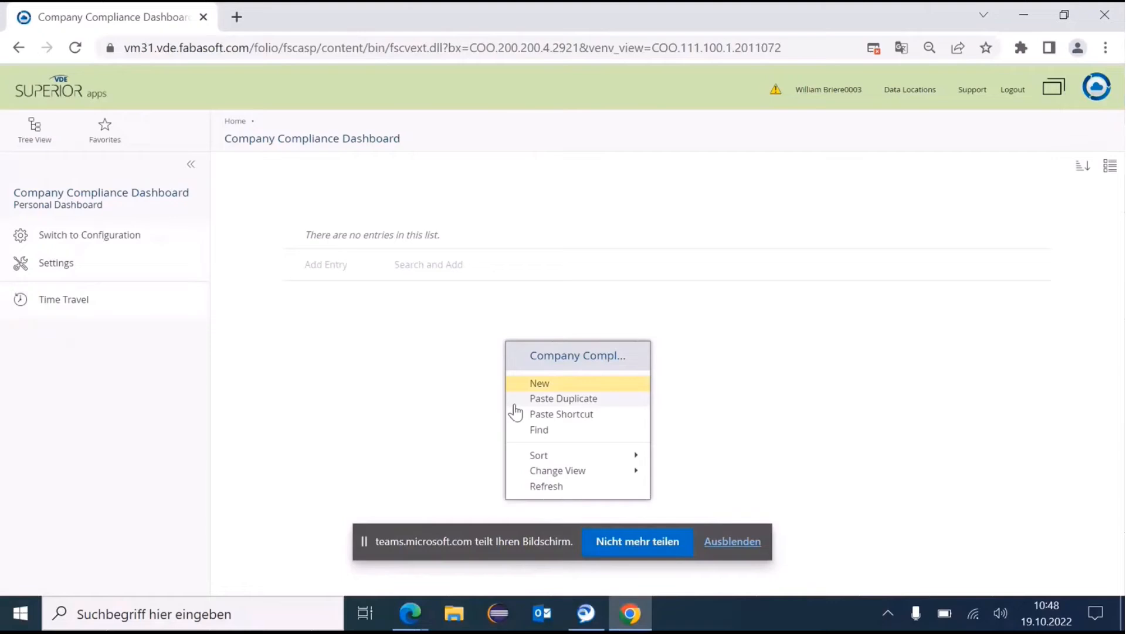
{"action": "left_click", "coordinate": [536, 488]}
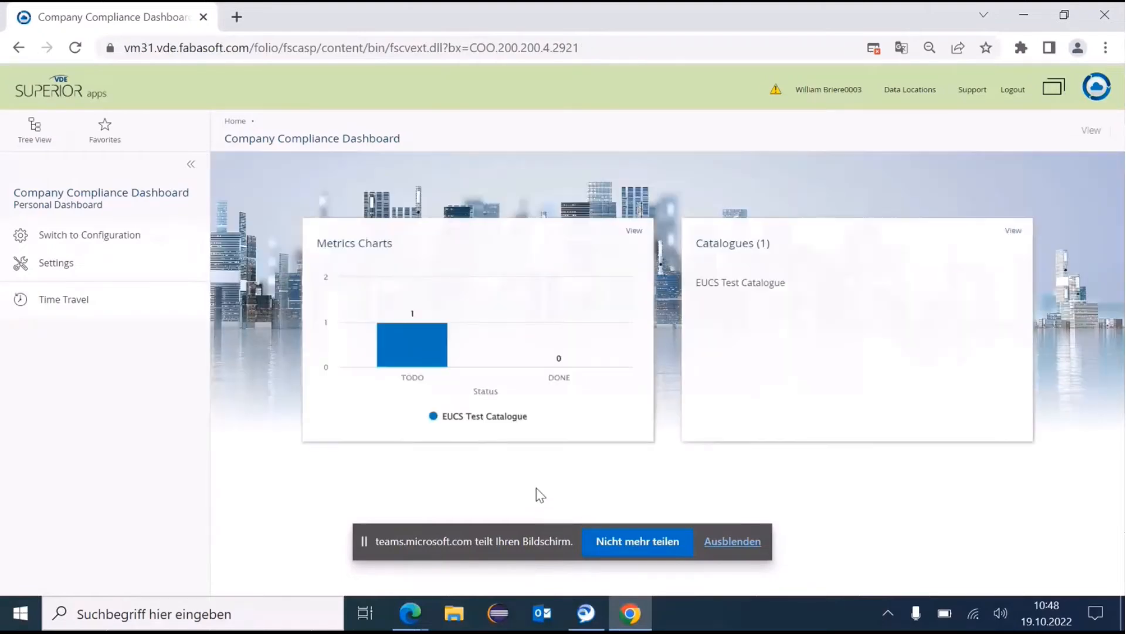
{"action": "left_click", "coordinate": [748, 287]}
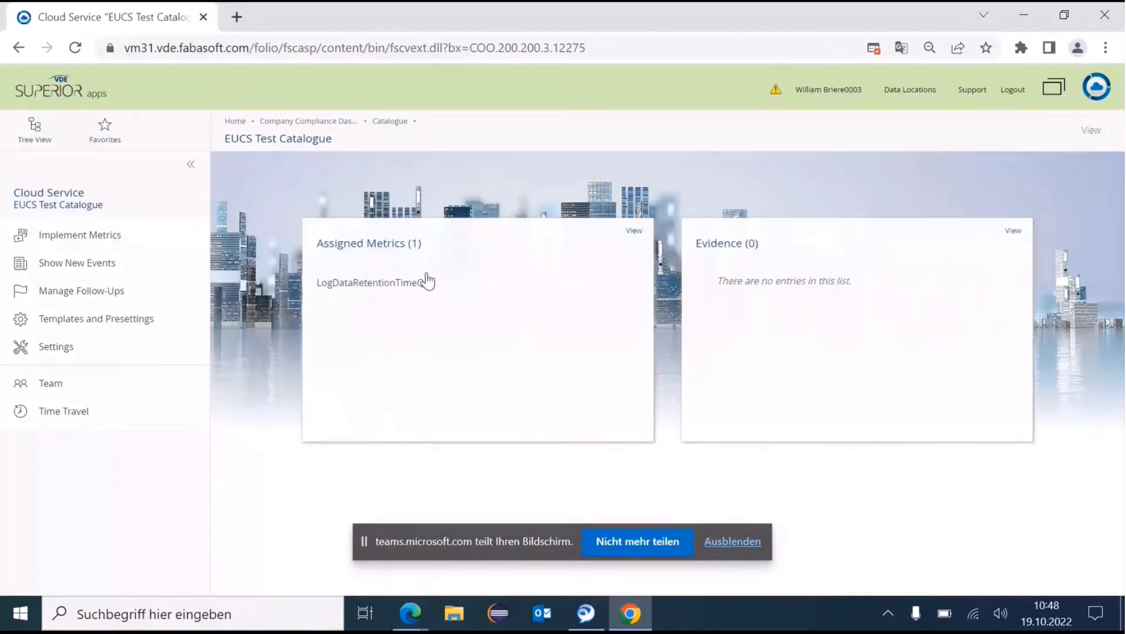
Step: From the implementer's worklist, confirm the LogDataRetentionTimeQ1 metric implementation with the remark "implemented metric via AMOE"
{"action": "left_click", "coordinate": [243, 123]}
{"action": "scroll", "coordinate": [537, 258], "scroll_direction": "down", "scroll_amount": 3}
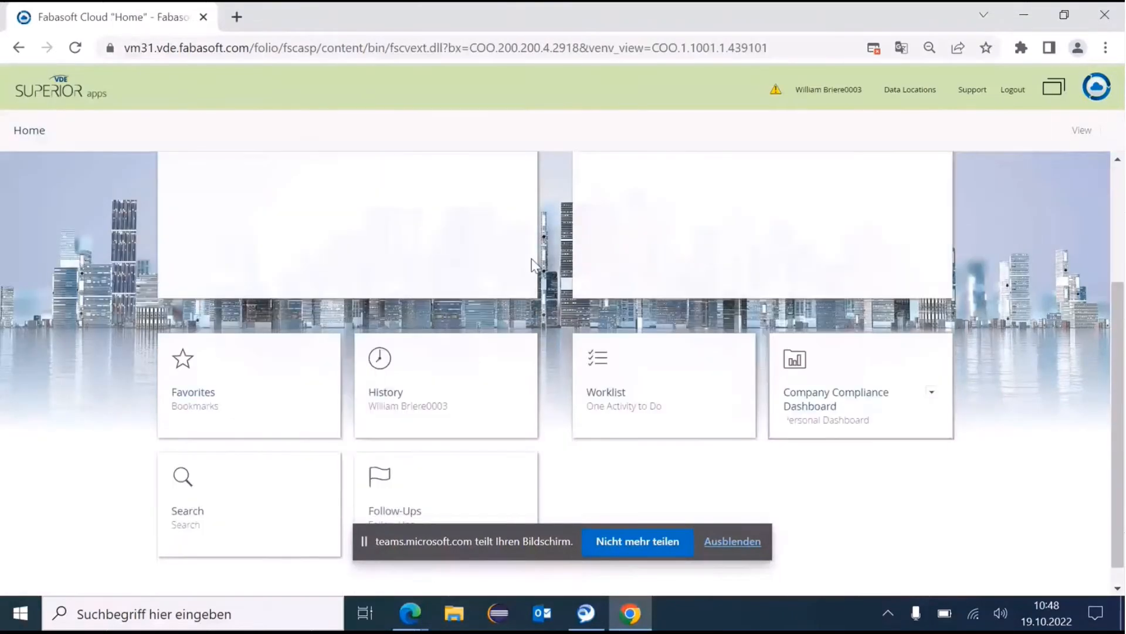
{"action": "left_click", "coordinate": [671, 399]}
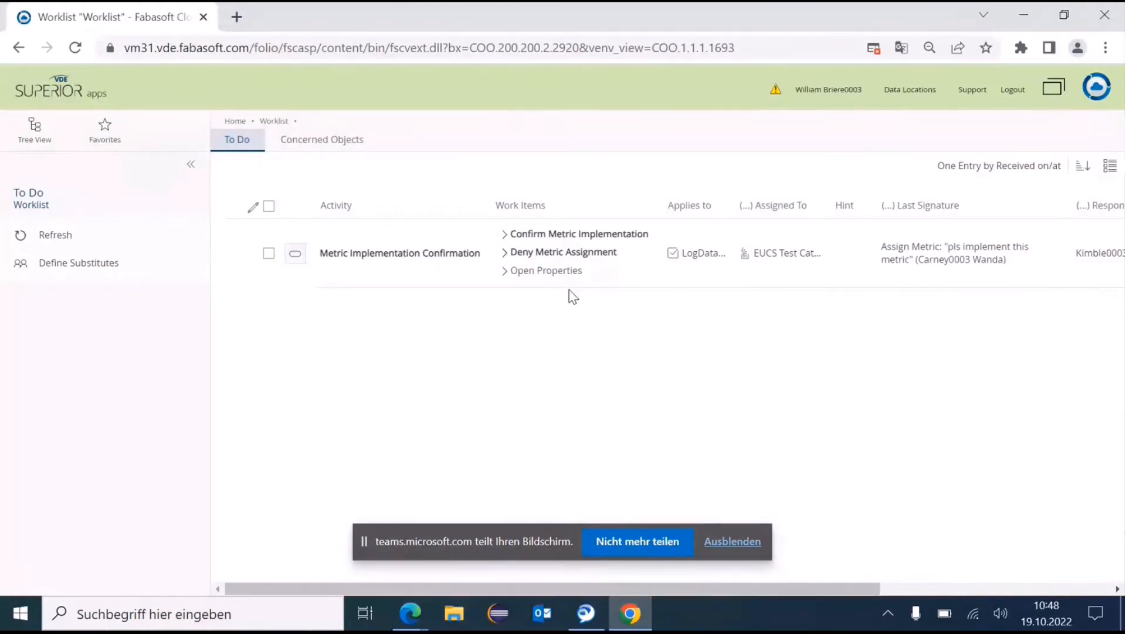
{"action": "left_click", "coordinate": [588, 236]}
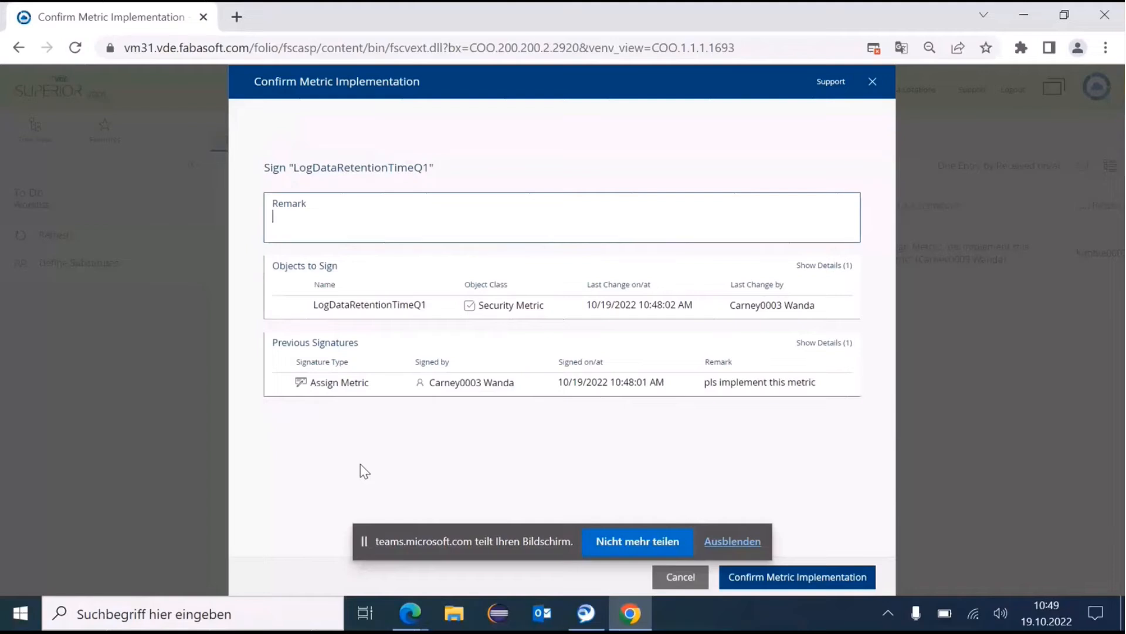
{"action": "type", "text": "implemented metric via AMOE"}
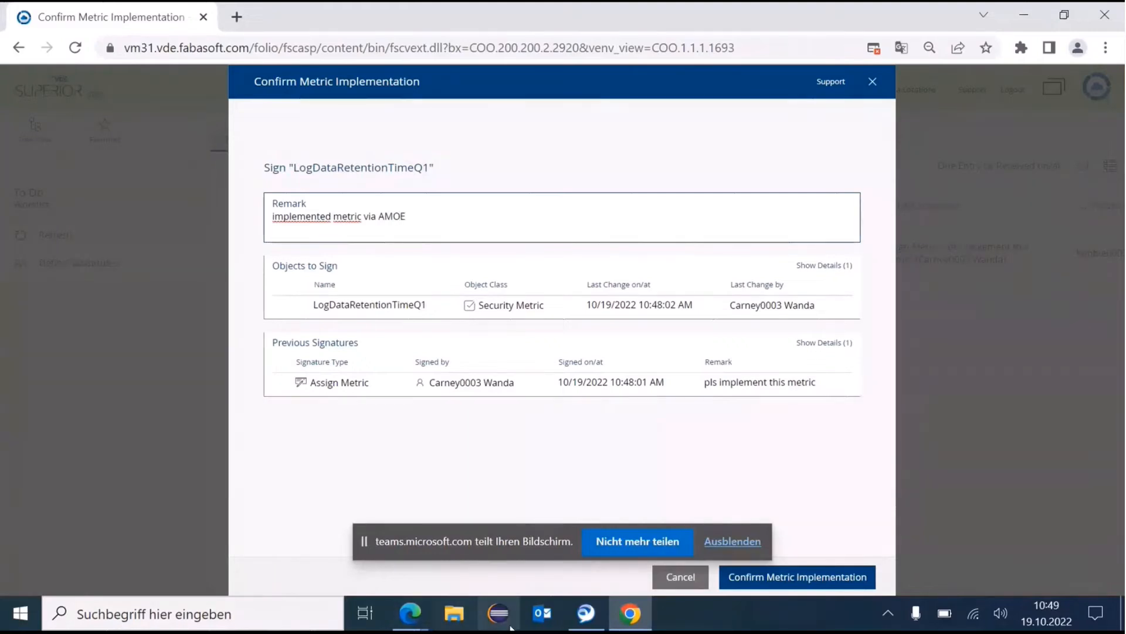
{"action": "left_click", "coordinate": [867, 577]}
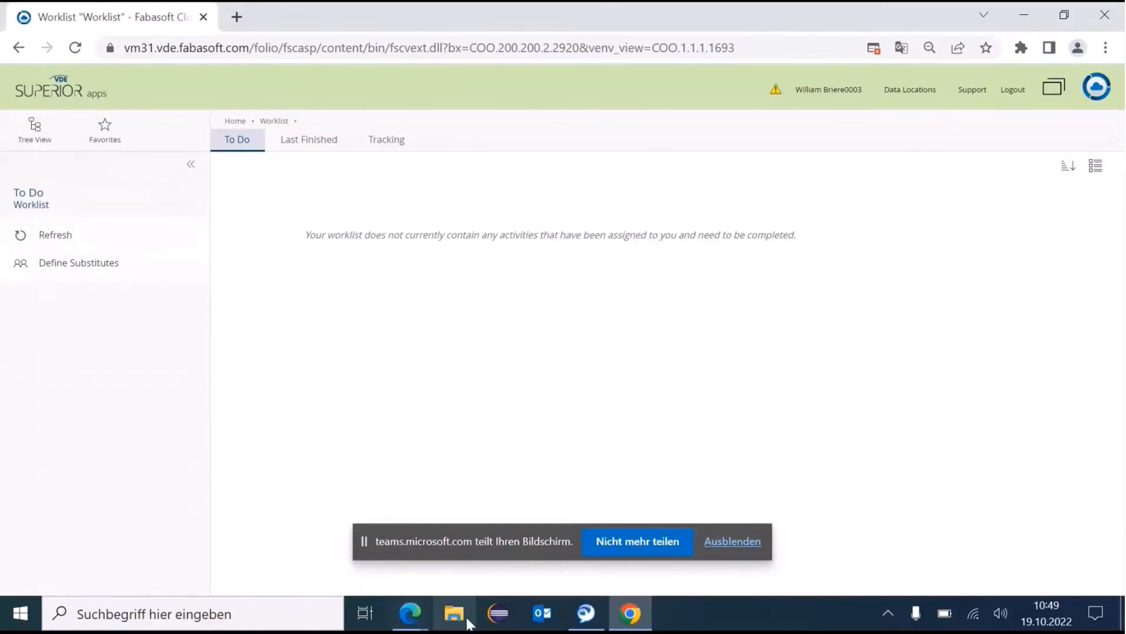
Step: Switch to the compliance manager's Edge window and open the Accept task of the assigned LogDataRetentionTimeQ1 metric
{"action": "mouse_move", "coordinate": [420, 614]}
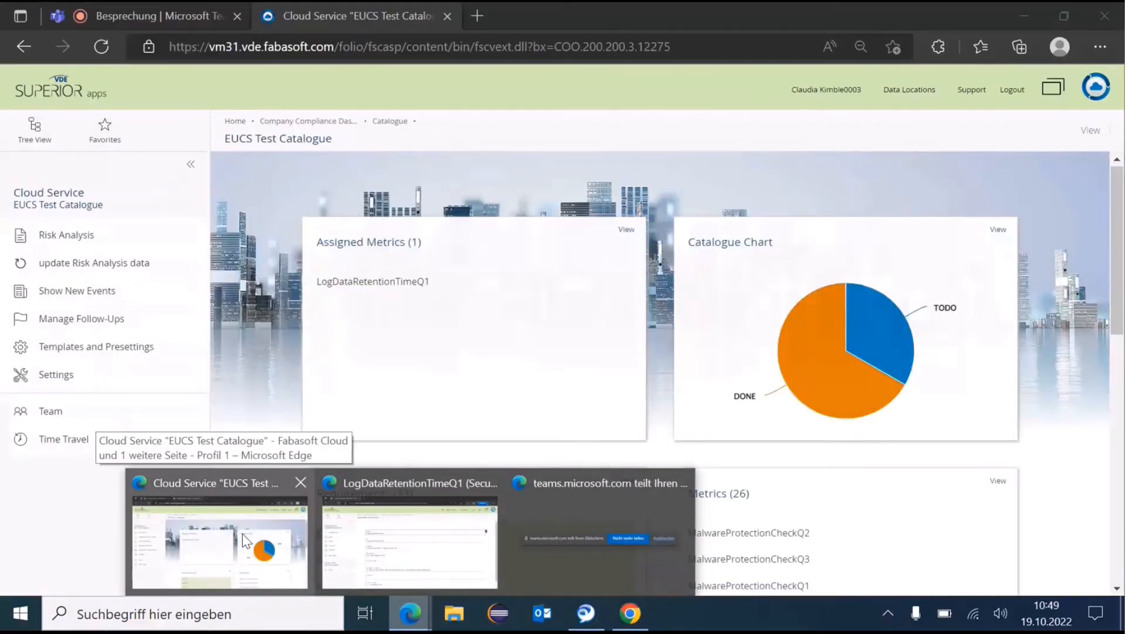
{"action": "left_click", "coordinate": [245, 540]}
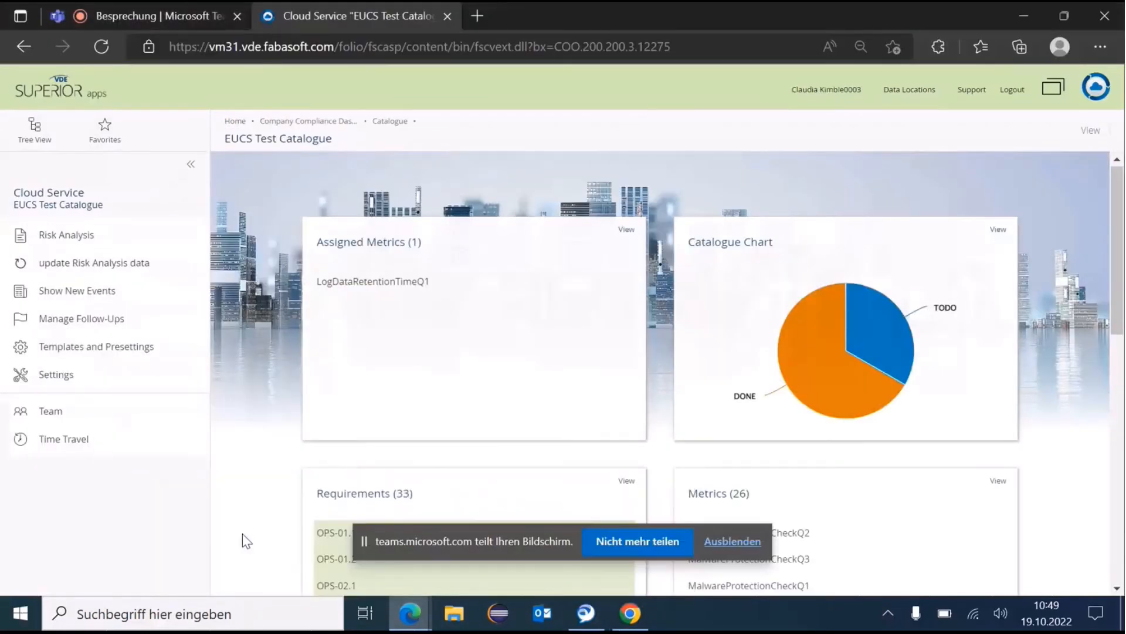
{"action": "left_click", "coordinate": [379, 288]}
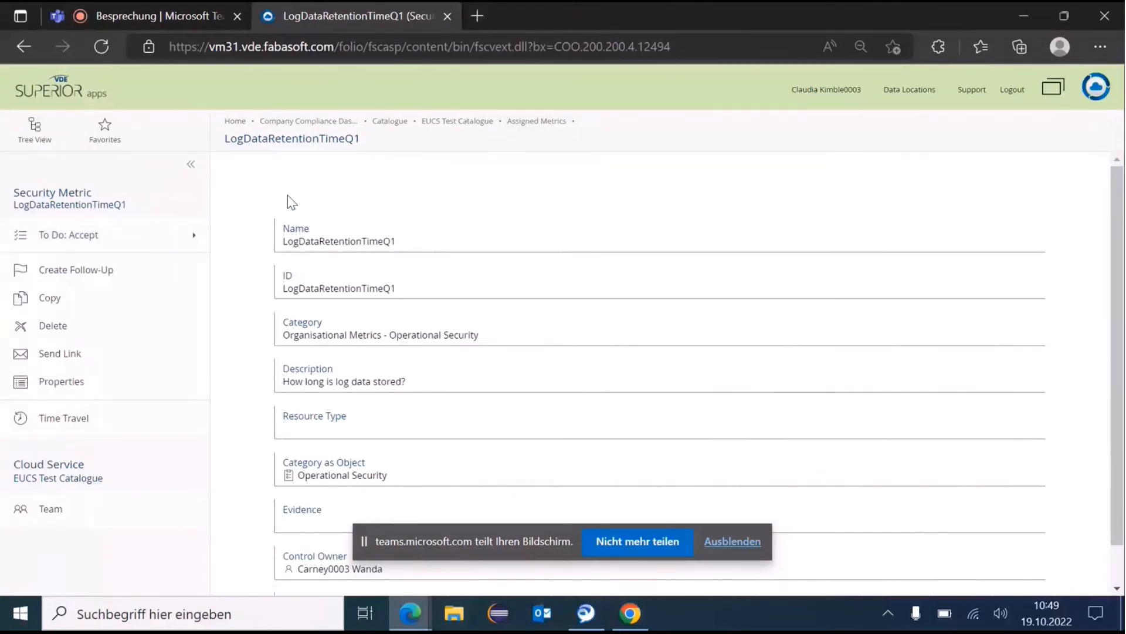
{"action": "left_click", "coordinate": [195, 235]}
{"action": "left_click", "coordinate": [297, 235]}
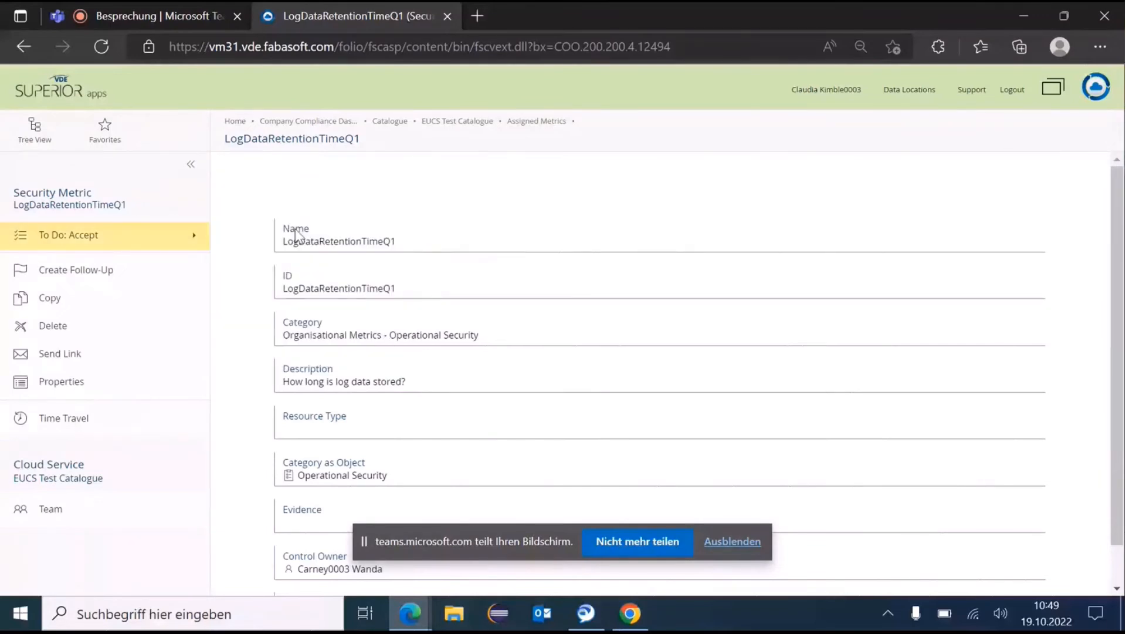
Step: Examine the metric's details in the Approve dialog, including its category, evidence, control owner and implementer
{"action": "scroll", "coordinate": [469, 265], "scroll_direction": "down", "scroll_amount": 2}
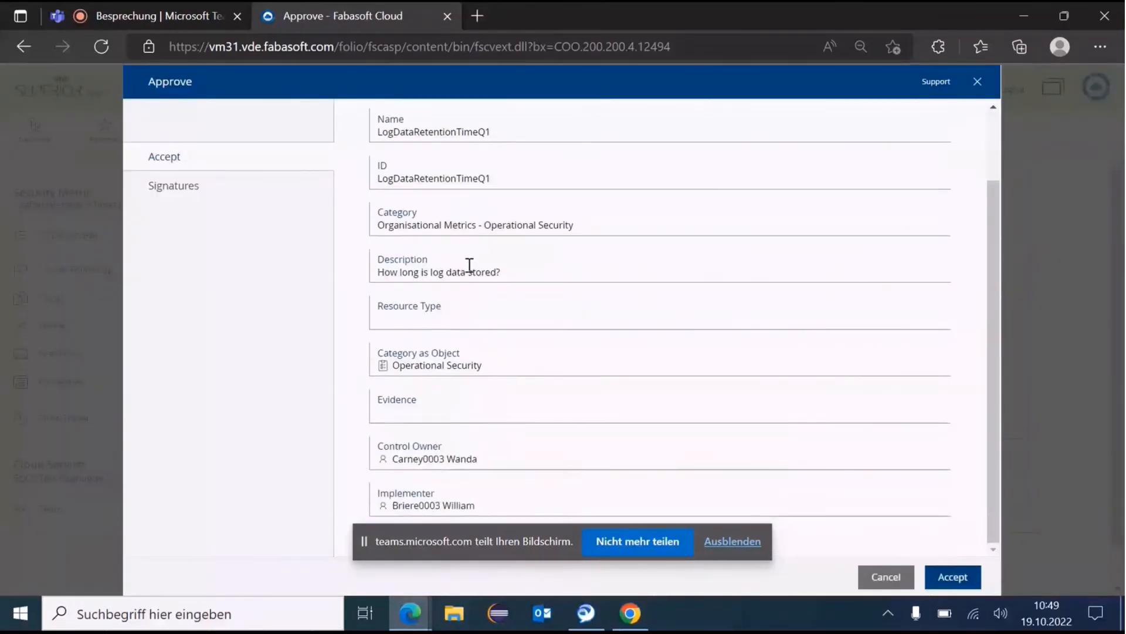
{"action": "scroll", "coordinate": [470, 265], "scroll_direction": "up", "scroll_amount": 1}
{"action": "scroll", "coordinate": [469, 265], "scroll_direction": "down", "scroll_amount": 1}
{"action": "scroll", "coordinate": [468, 263], "scroll_direction": "up", "scroll_amount": 2}
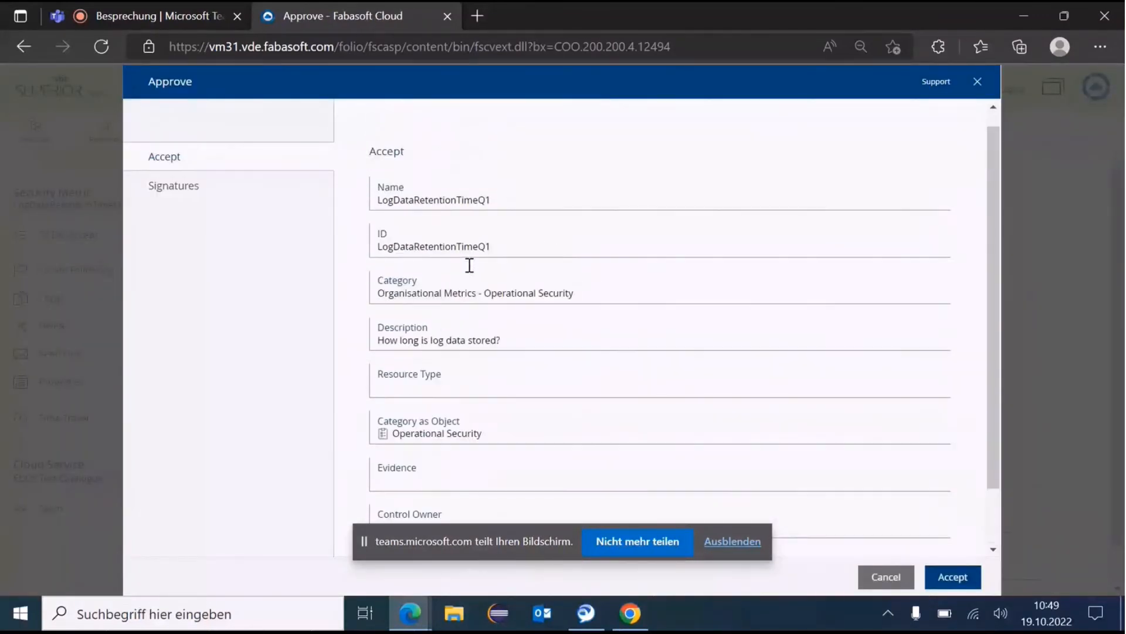
{"action": "scroll", "coordinate": [467, 267], "scroll_direction": "down", "scroll_amount": 2}
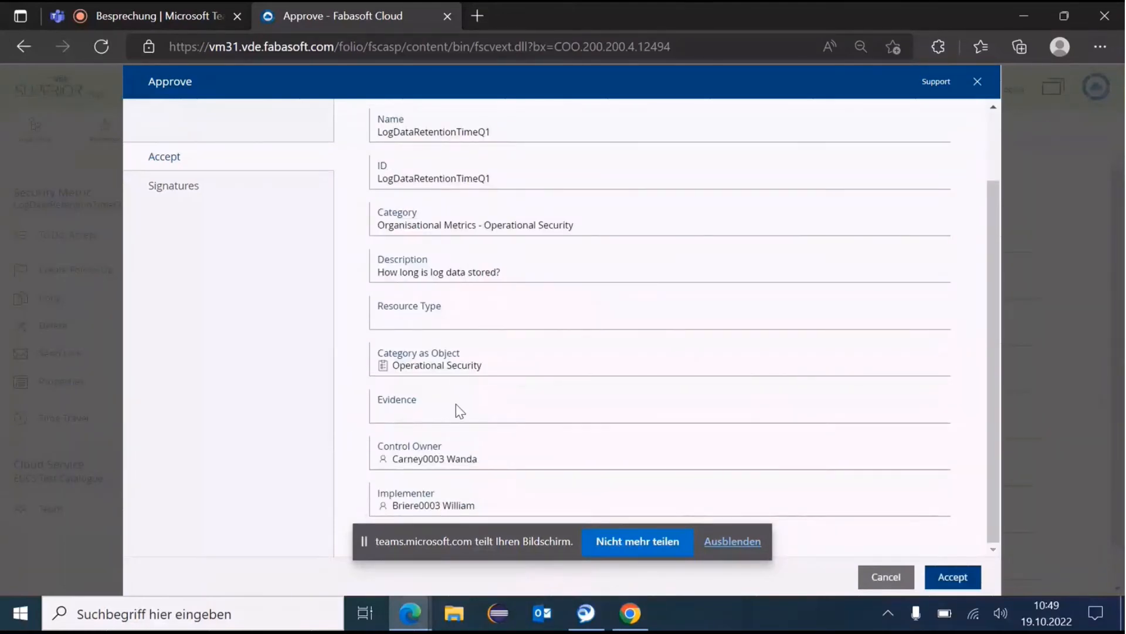
{"action": "scroll", "coordinate": [410, 427], "scroll_direction": "up", "scroll_amount": 1}
{"action": "scroll", "coordinate": [410, 426], "scroll_direction": "down", "scroll_amount": 1}
{"action": "scroll", "coordinate": [468, 397], "scroll_direction": "up", "scroll_amount": 1}
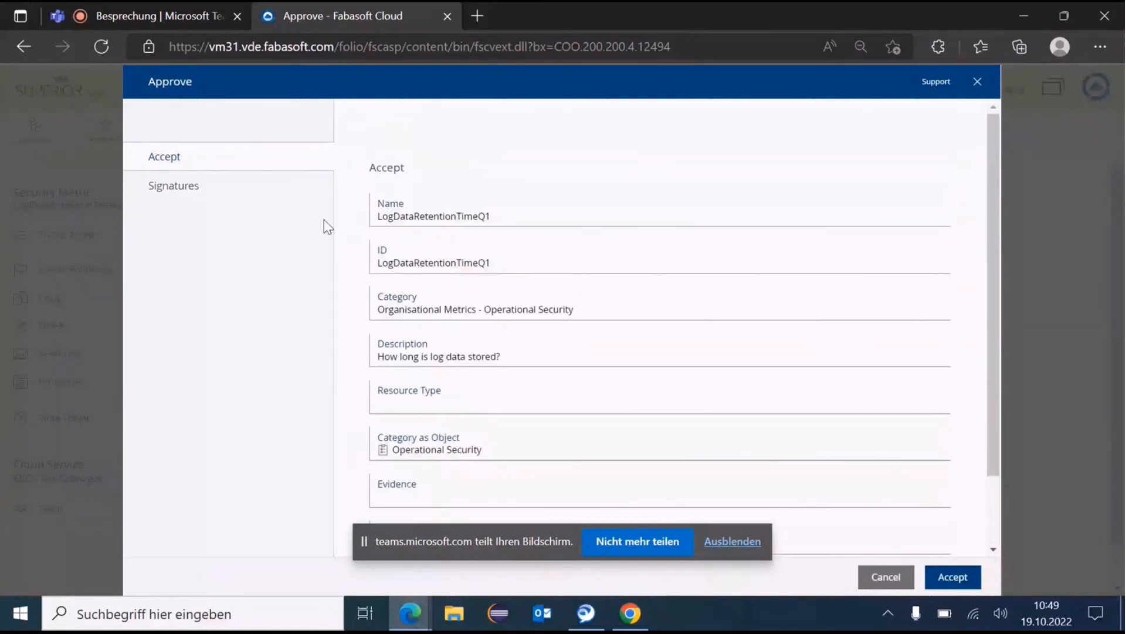
Step: Accept the implemented metric after reviewing its signatures and return to the EUCS Test Catalogue overview
{"action": "left_click", "coordinate": [268, 194]}
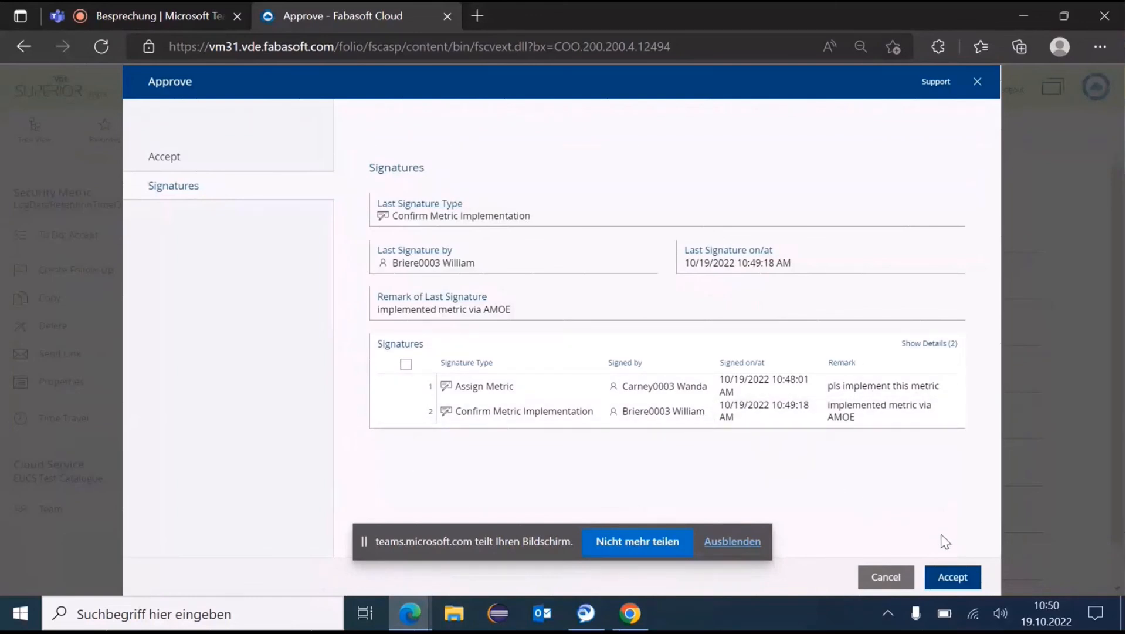
{"action": "left_click", "coordinate": [965, 577]}
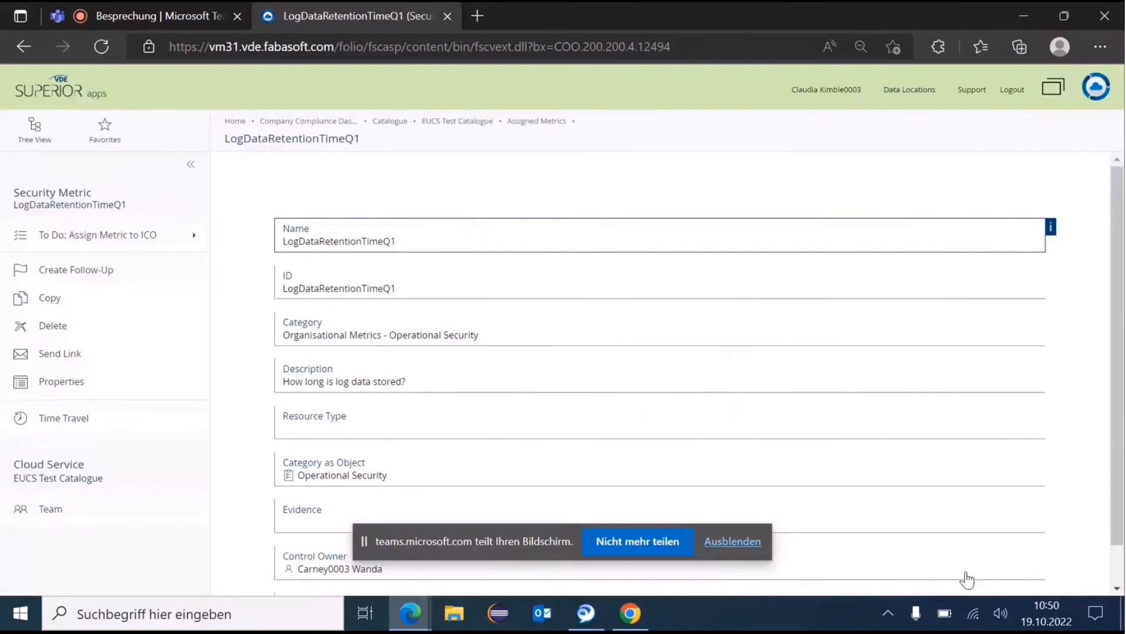
{"action": "left_click", "coordinate": [476, 122]}
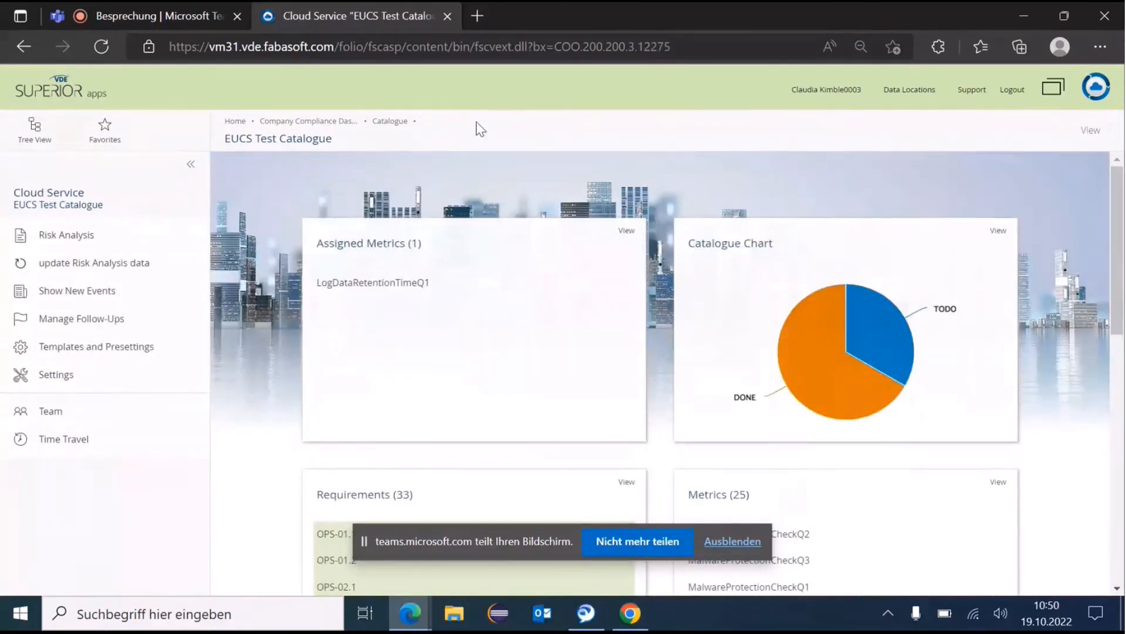